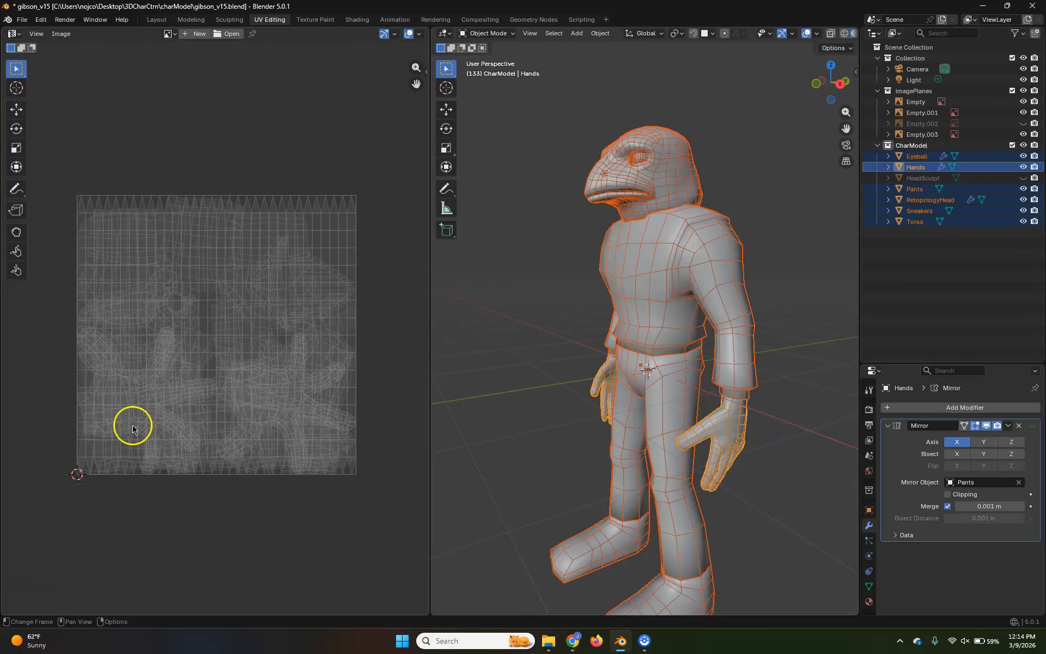
# - Select only the Hands object and apply its Mirror modifier
pyautogui.click(542, 426)
pyautogui.moveTo(468, 401); pyautogui.dragTo(528, 393, button='middle')
pyautogui.scroll(2, 596, 445)
pyautogui.moveTo(595, 447); pyautogui.dragTo(607, 402, button='middle')
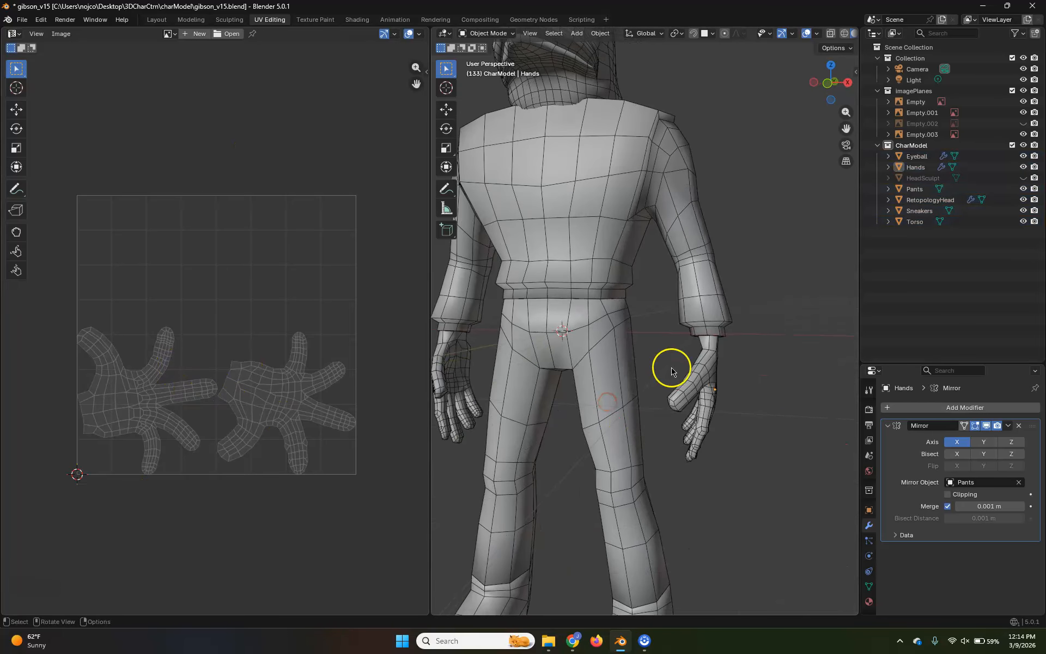
pyautogui.click(700, 374)
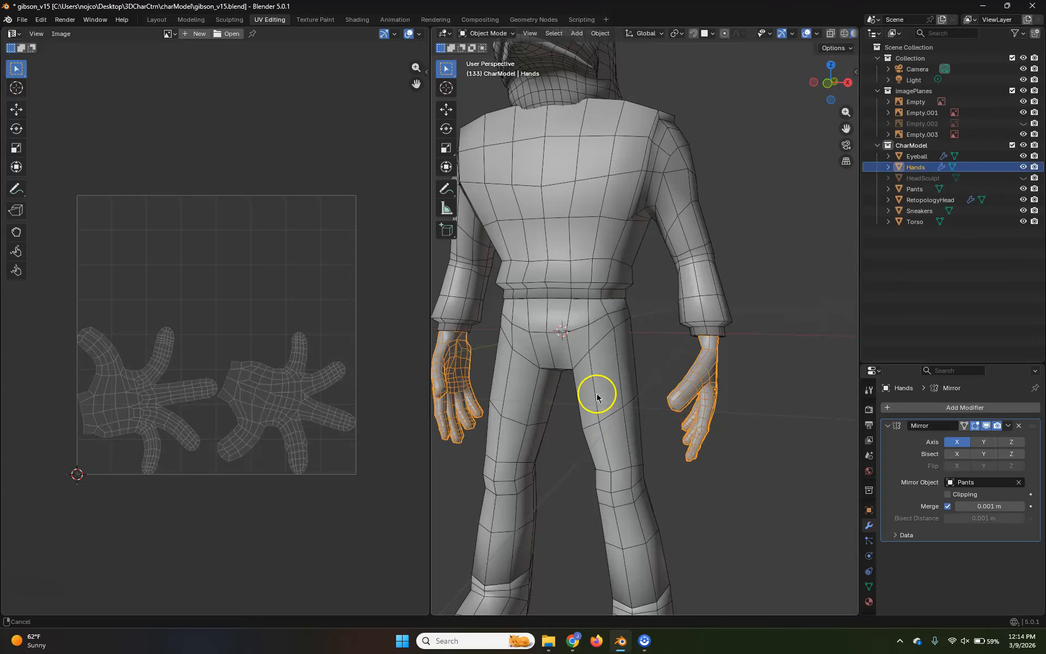
pyautogui.moveTo(598, 392); pyautogui.dragTo(537, 369, button='middle')
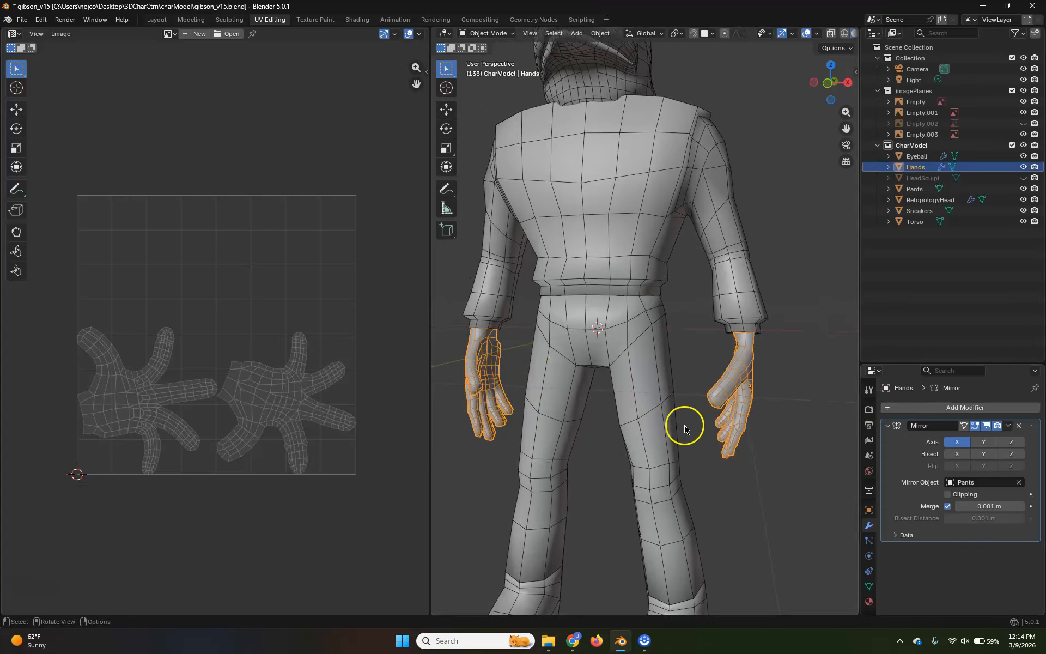
pyautogui.click(1011, 427)
pyautogui.click(991, 433)
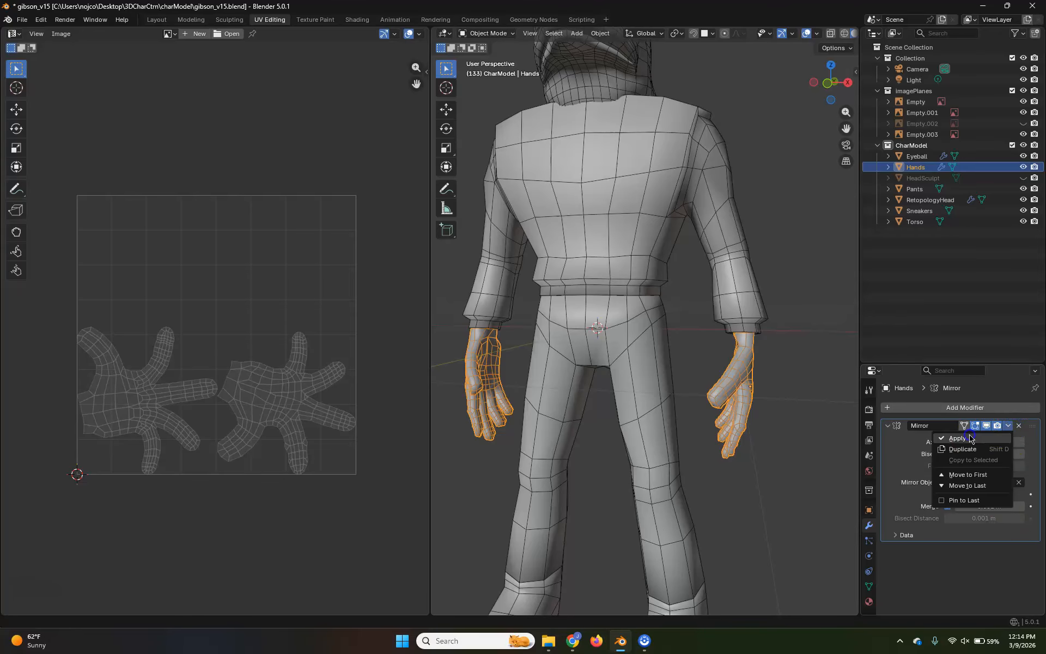
# - Examine the existing UV layouts of the sneakers, pants, torso and head one object at a time
pyautogui.keyDown('shift'); pyautogui.scroll(-5, 654, 496); pyautogui.keyUp('shift')
pyautogui.click(651, 495)
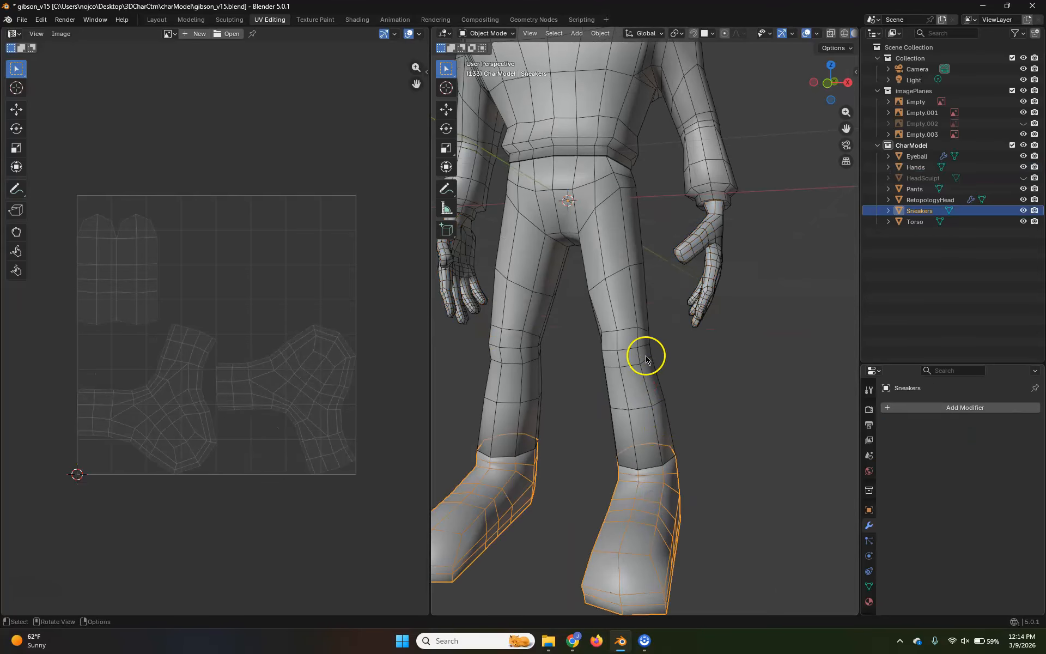
pyautogui.click(588, 198)
pyautogui.keyDown('shift'); pyautogui.scroll(4, 591, 214); pyautogui.keyUp('shift')
pyautogui.click(603, 171)
pyautogui.scroll(2, 579, 182)
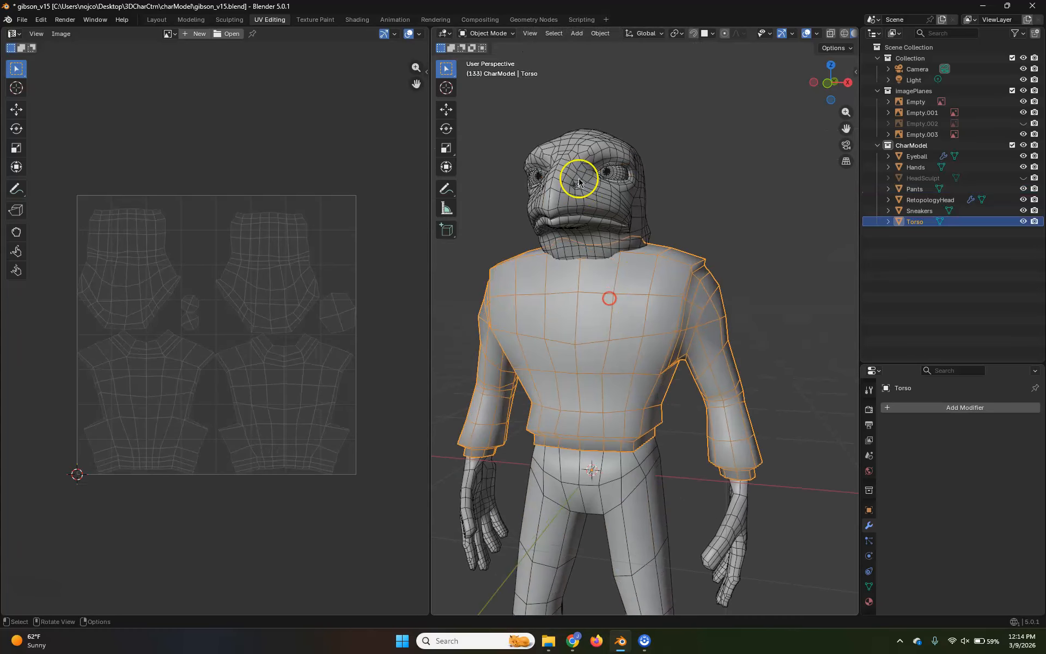
pyautogui.click(579, 182)
# - Unwrap the entire Hands mesh using Unwrap Minimum Stretch, then return to Object Mode
pyautogui.click(706, 547)
pyautogui.keyDown('shift'); pyautogui.scroll(-5, 649, 450); pyautogui.keyUp('shift')
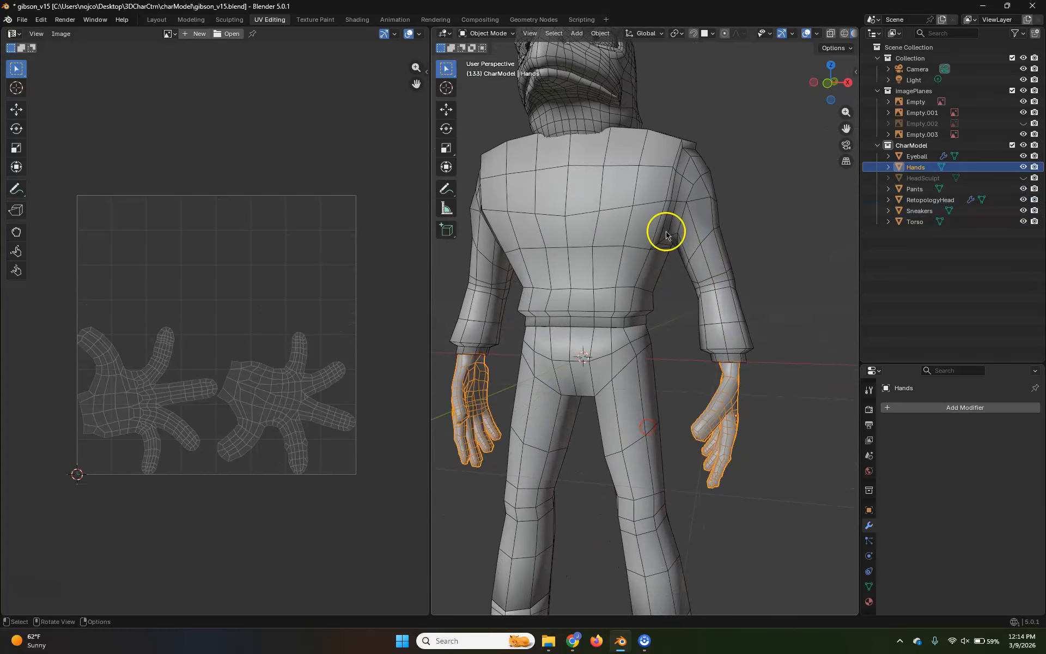
pyautogui.press('Tab')
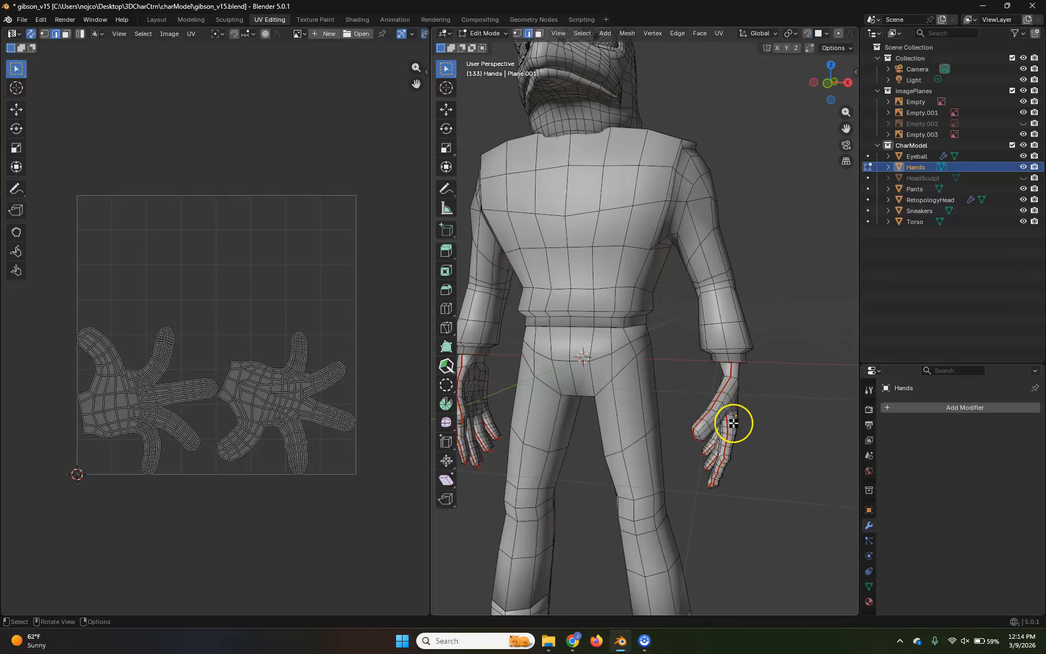
pyautogui.press('u')
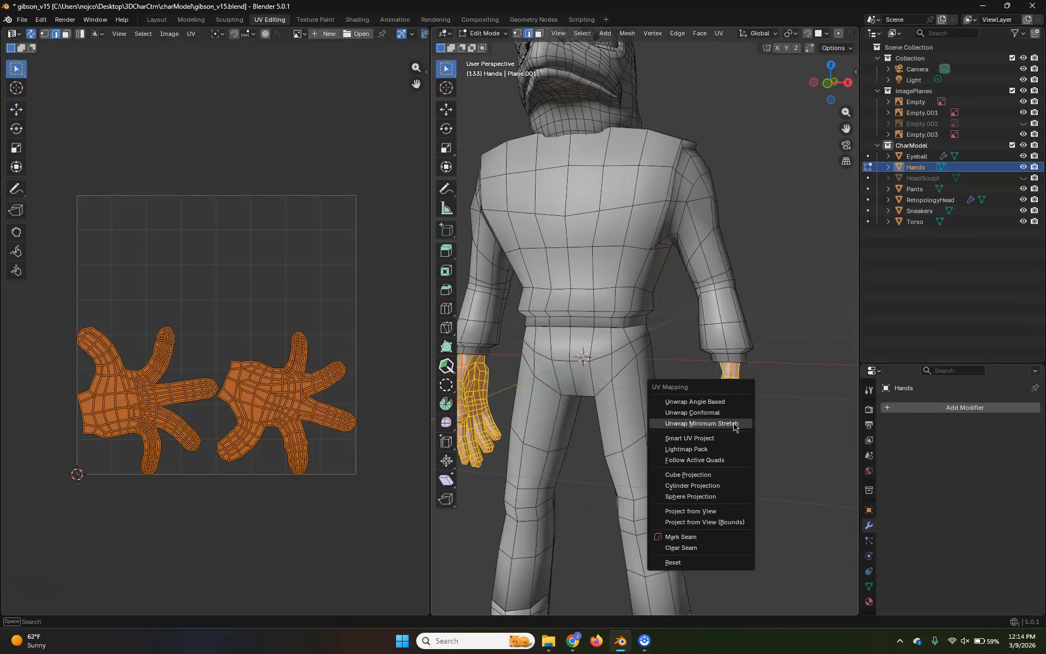
pyautogui.click(734, 427)
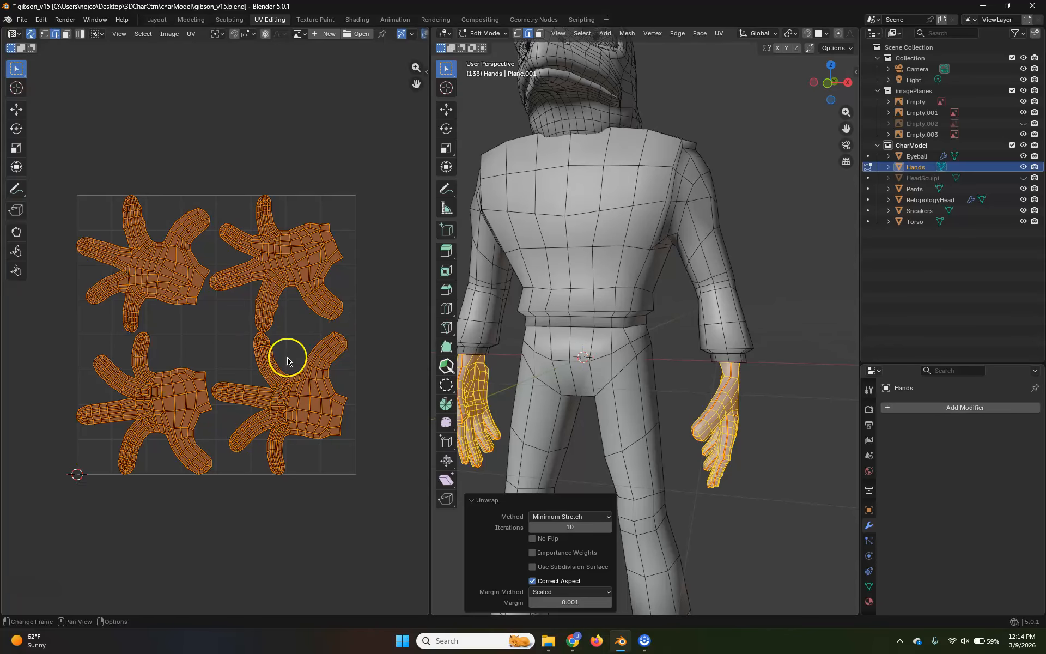
pyautogui.moveTo(700, 473); pyautogui.dragTo(739, 512, button='middle')
pyautogui.press('Tab')
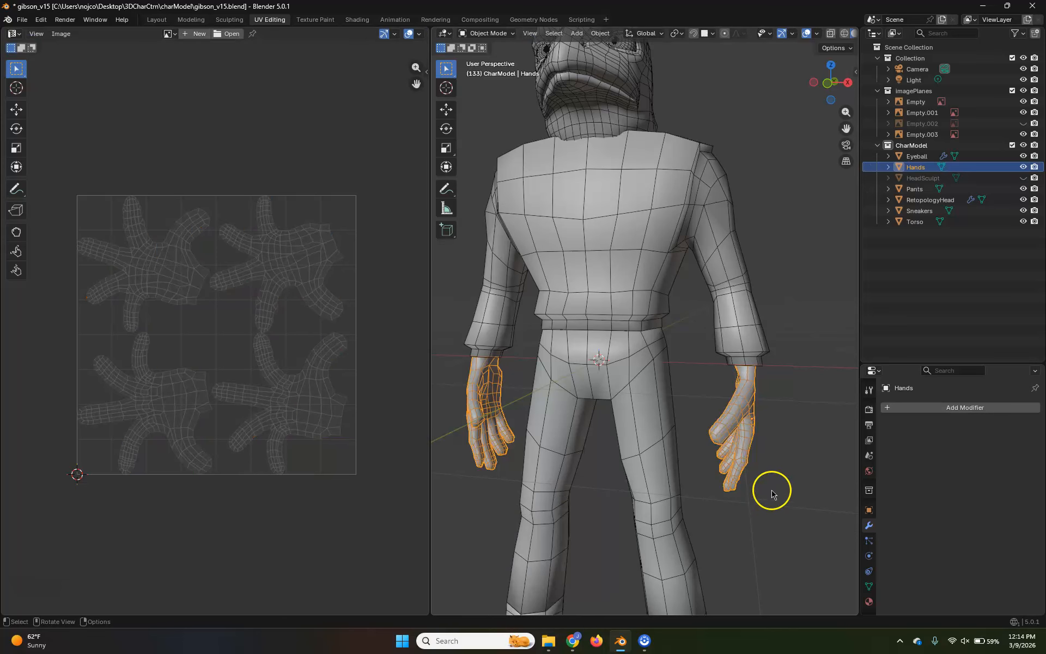
# - Deselect the hands and examine the whole character, then its head and eyes up close
pyautogui.click(773, 486)
pyautogui.scroll(-3, 692, 461)
pyautogui.moveTo(679, 462); pyautogui.dragTo(707, 484, button='middle')
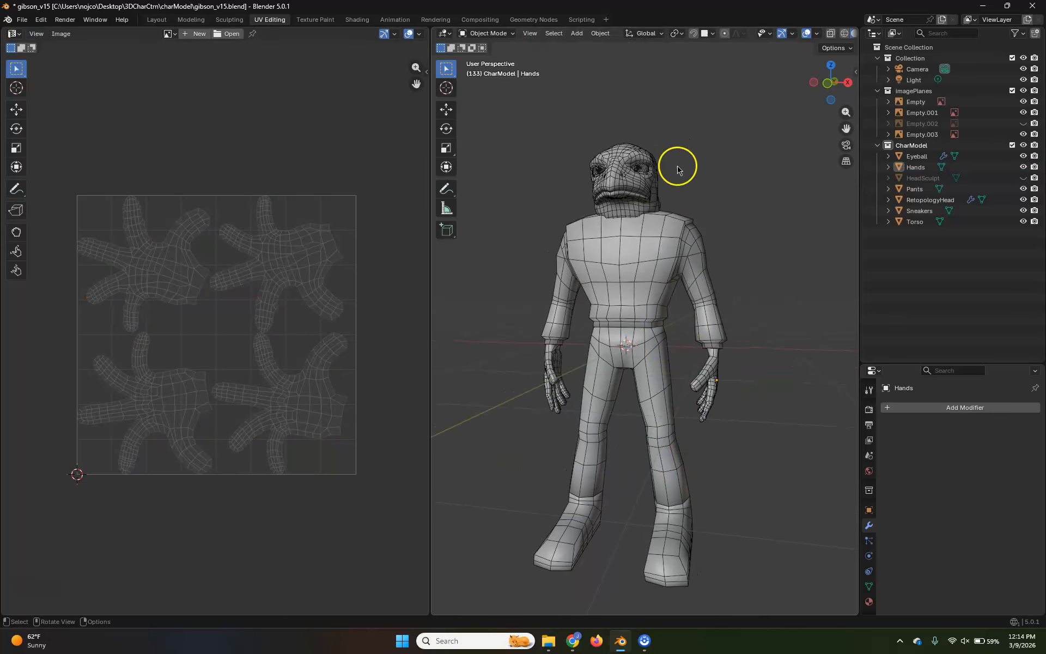
pyautogui.scroll(5, 659, 234)
pyautogui.keyDown('shift'); pyautogui.moveTo(649, 323); pyautogui.dragTo(674, 351, button='middle'); pyautogui.keyUp('shift')
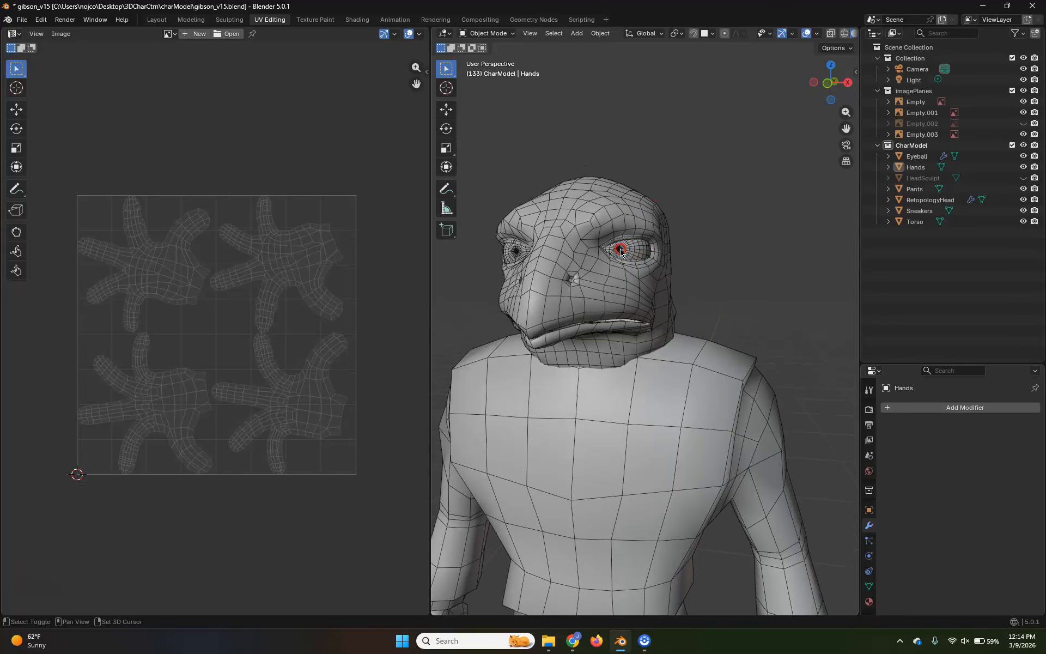
pyautogui.scroll(4, 658, 282)
pyautogui.keyDown('shift'); pyautogui.moveTo(658, 281); pyautogui.dragTo(694, 336, button='middle'); pyautogui.keyUp('shift')
pyautogui.scroll(-6, 654, 260)
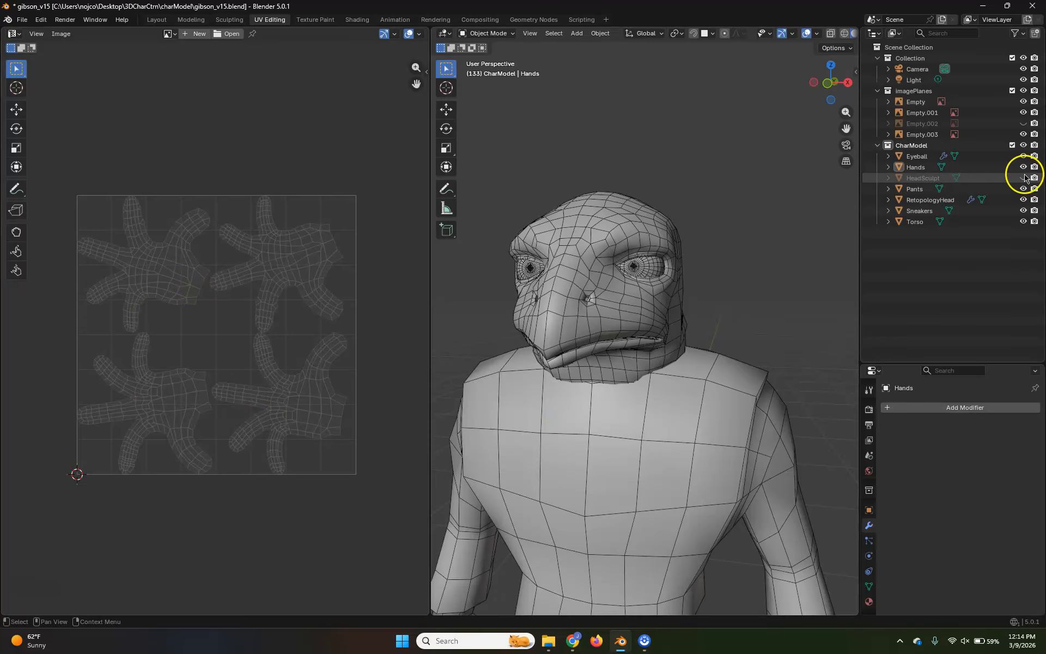
# - Show the selectability toggles in the Outliner and make the Eyeball object unselectable, checking by selecting the head beside the eye
pyautogui.click(1023, 34)
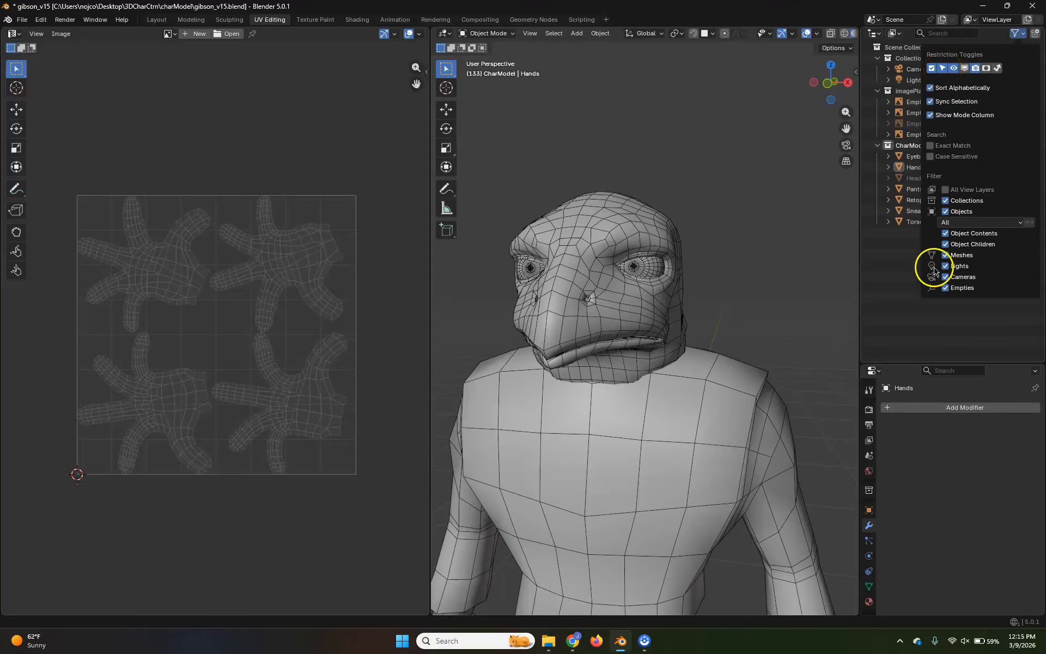
pyautogui.click(906, 289)
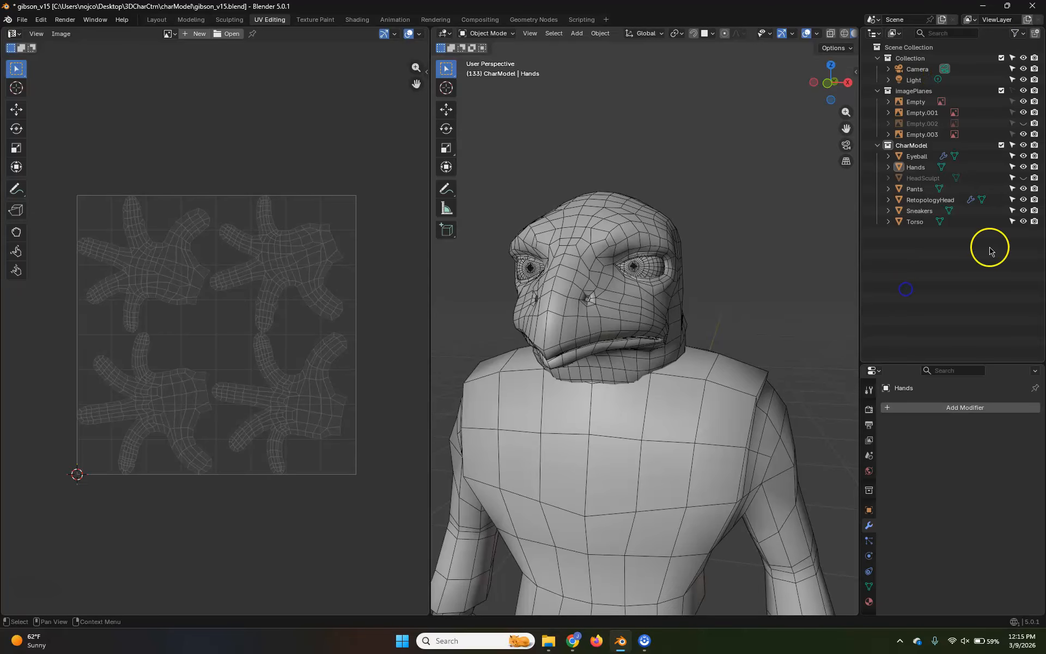
pyautogui.click(1013, 156)
pyautogui.click(652, 272)
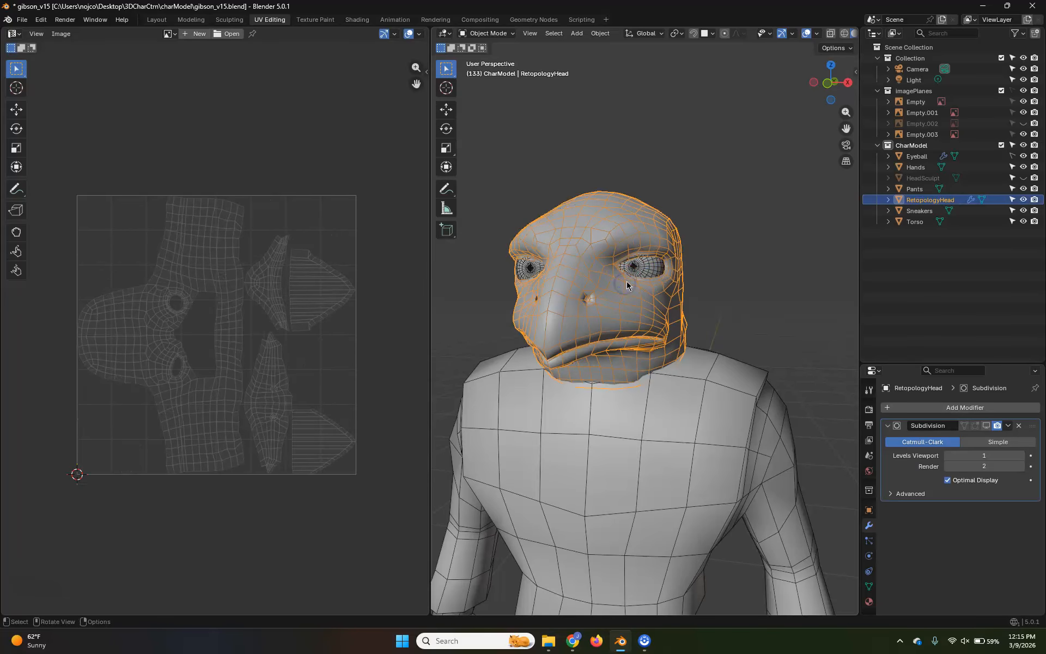
# - Select the head, torso, hands, pants and sneakers together and enter Edit Mode with all their geometry selected
pyautogui.scroll(-6, 629, 284)
pyautogui.scroll(2, 660, 350)
pyautogui.scroll(-2, 642, 227)
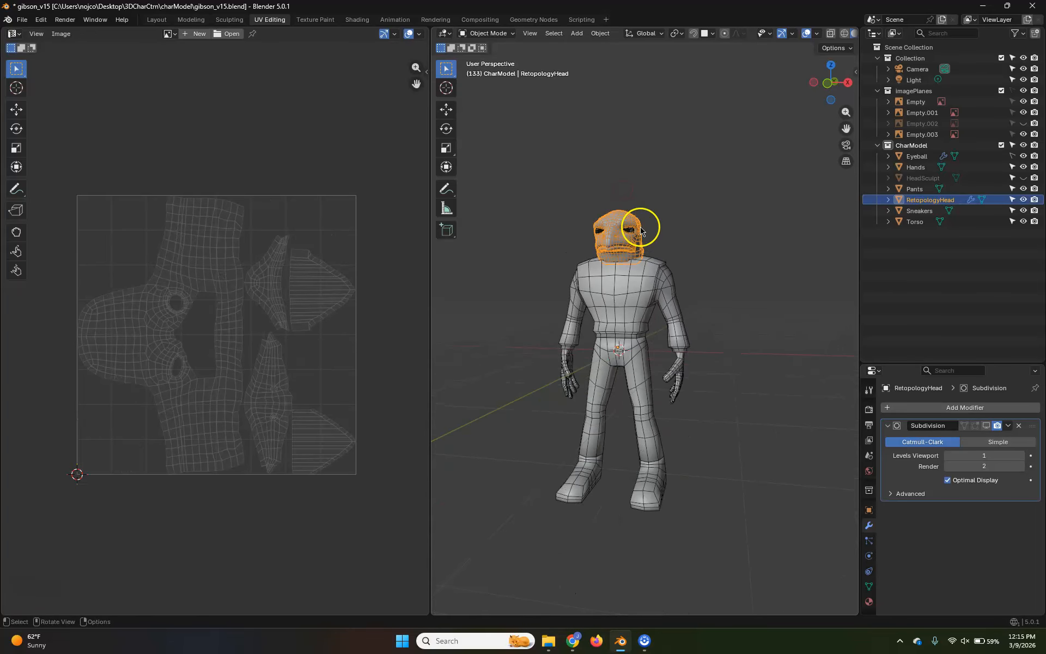
pyautogui.moveTo(642, 227); pyautogui.dragTo(583, 260, button='middle')
pyautogui.moveTo(524, 146); pyautogui.dragTo(743, 593)
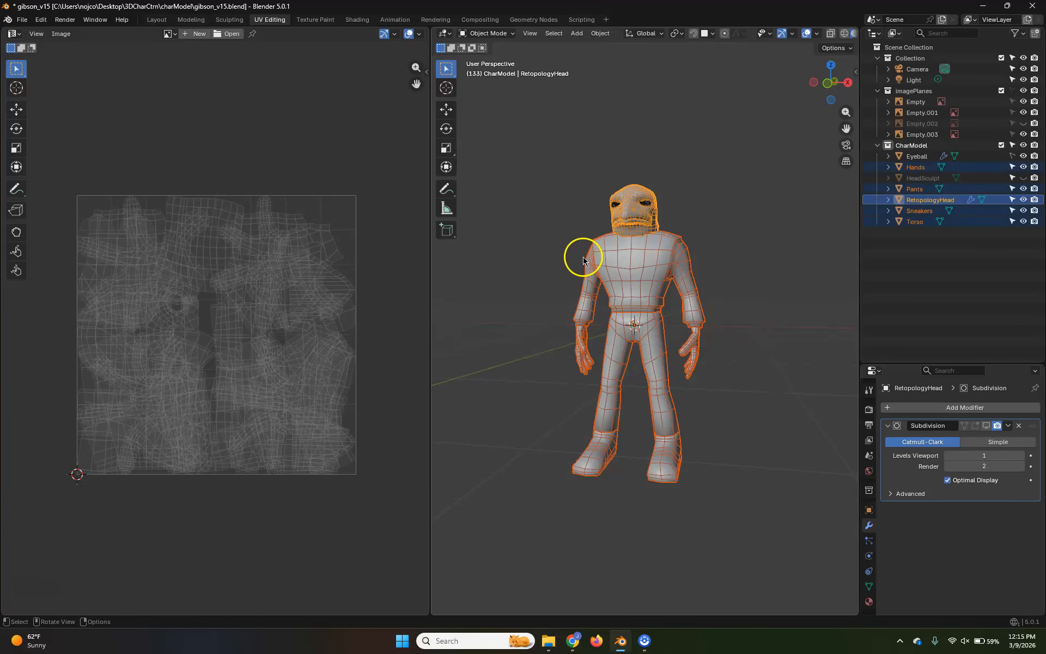
pyautogui.press('Tab')
pyautogui.press('a')
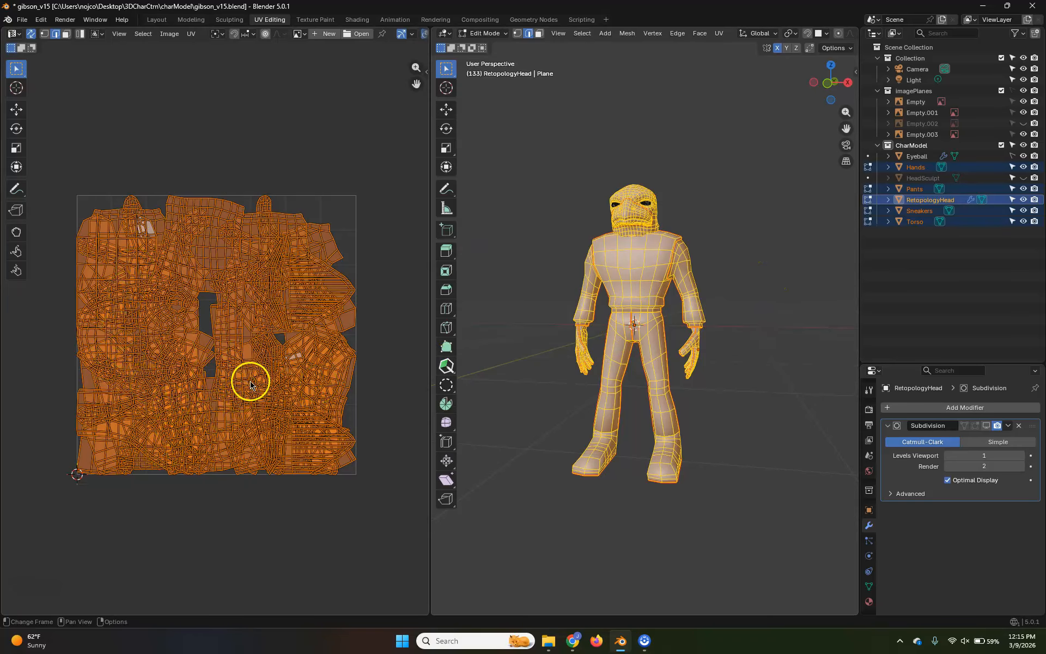
# - Pack all UV islands with the Exact Shape (Concave) method, Scale and Rotate enabled and a 0.001 margin, and inspect the layout
pyautogui.click(191, 34)
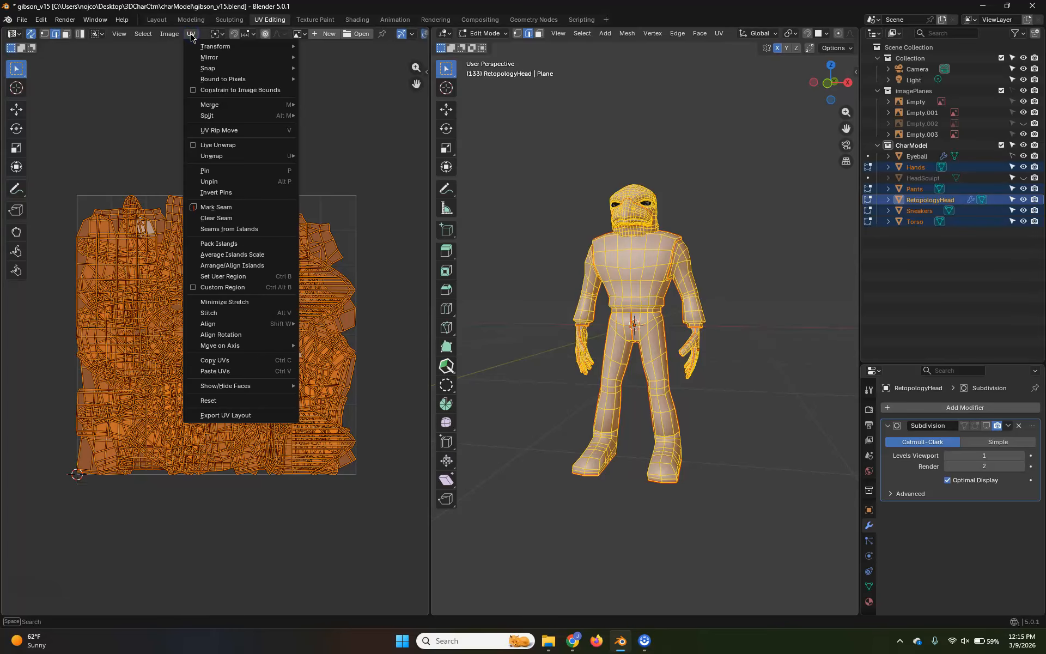
pyautogui.click(276, 244)
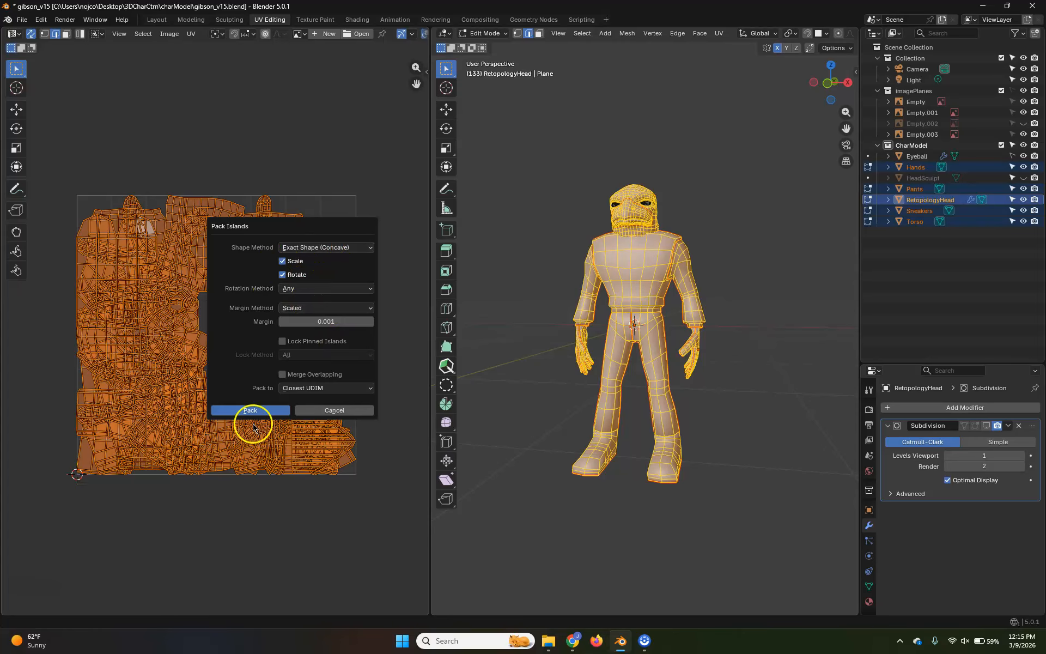
pyautogui.click(274, 411)
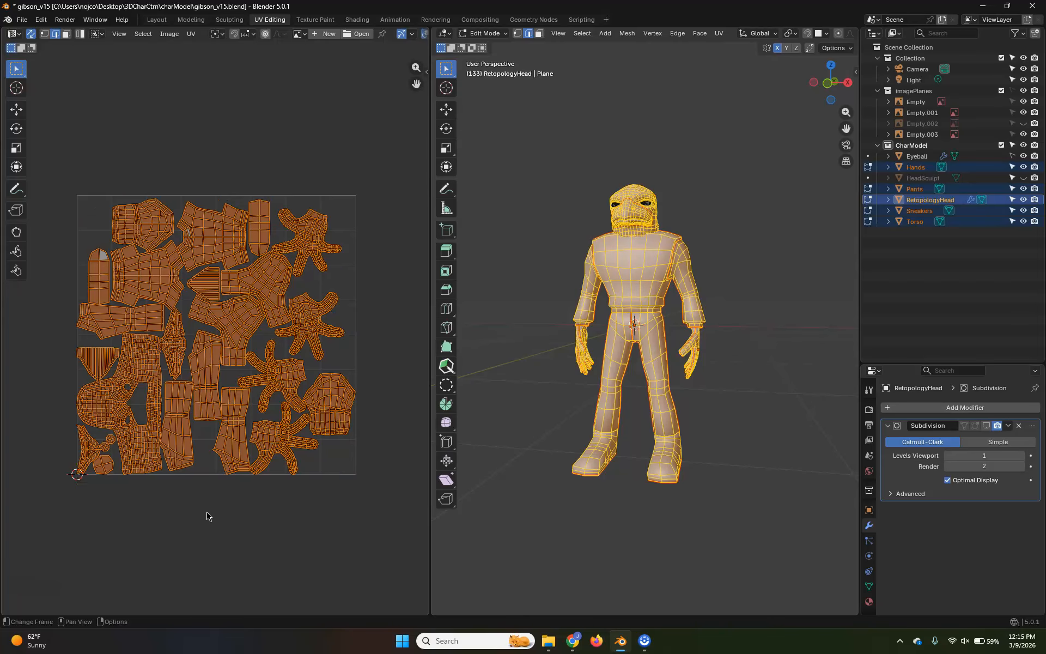
pyautogui.scroll(4, 278, 423)
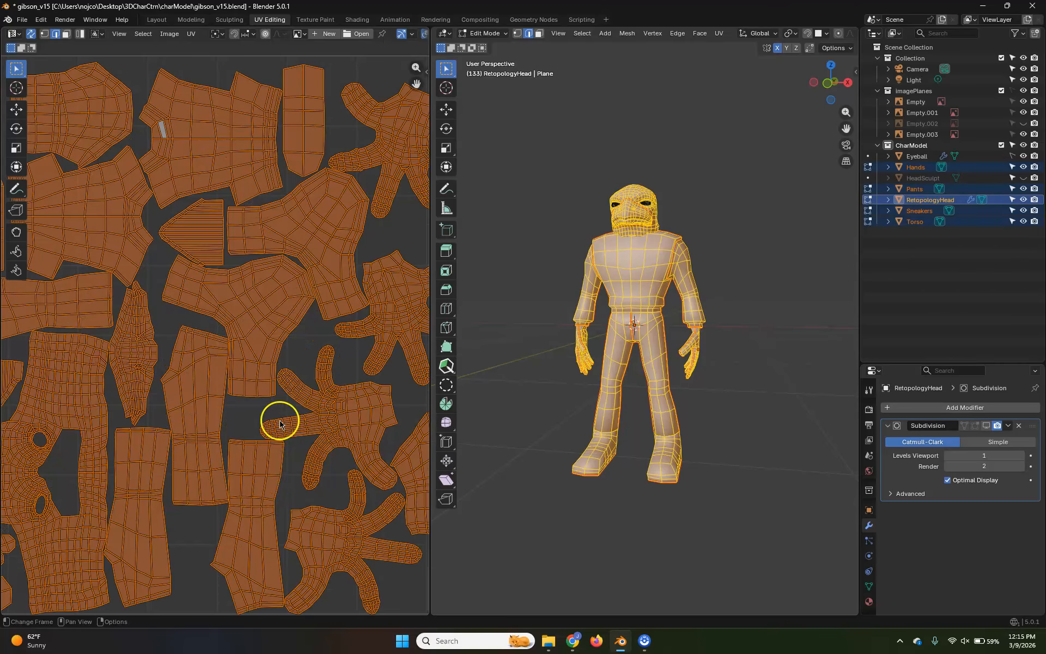
pyautogui.scroll(-3, 288, 426)
pyautogui.moveTo(298, 414); pyautogui.dragTo(291, 393, button='middle')
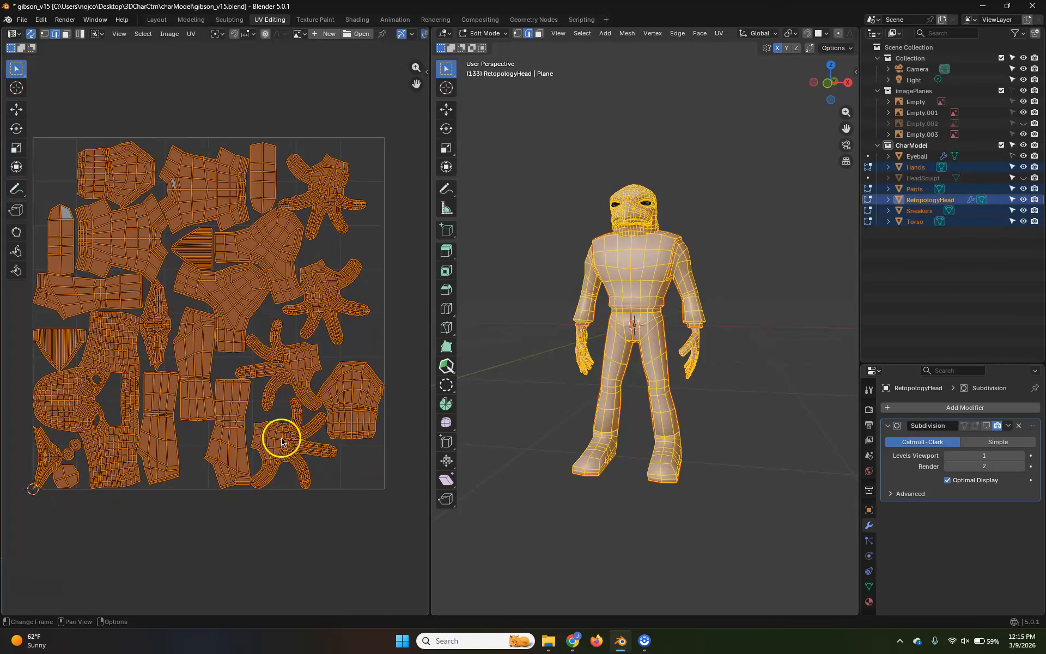
# - Select only the two sneaker UV islands and scale them down to about 0.4
pyautogui.click(372, 267)
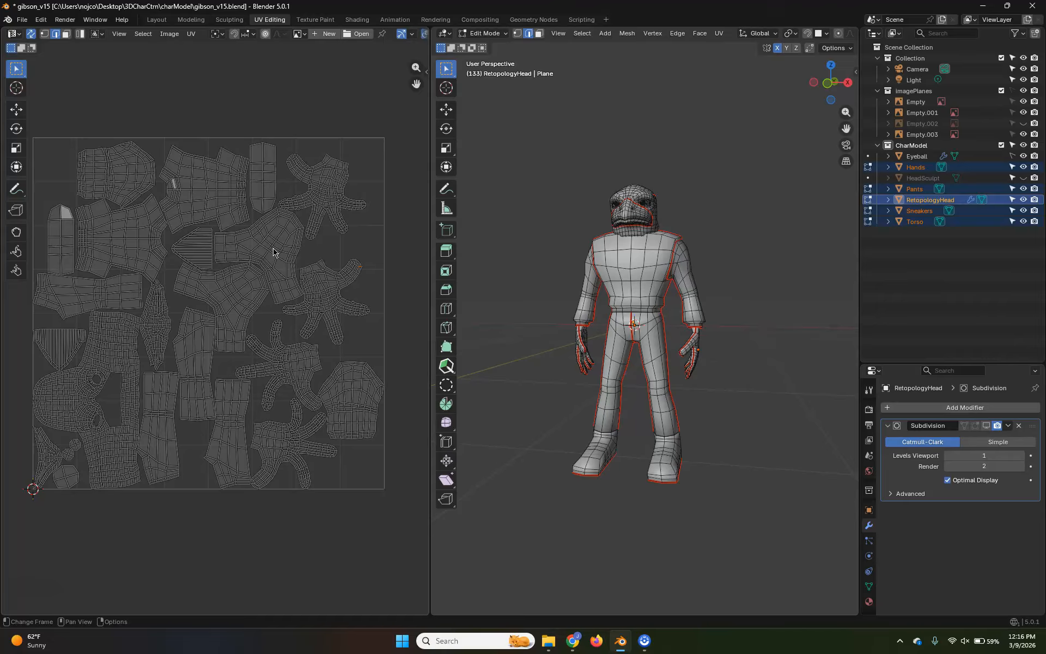
pyautogui.press('l')
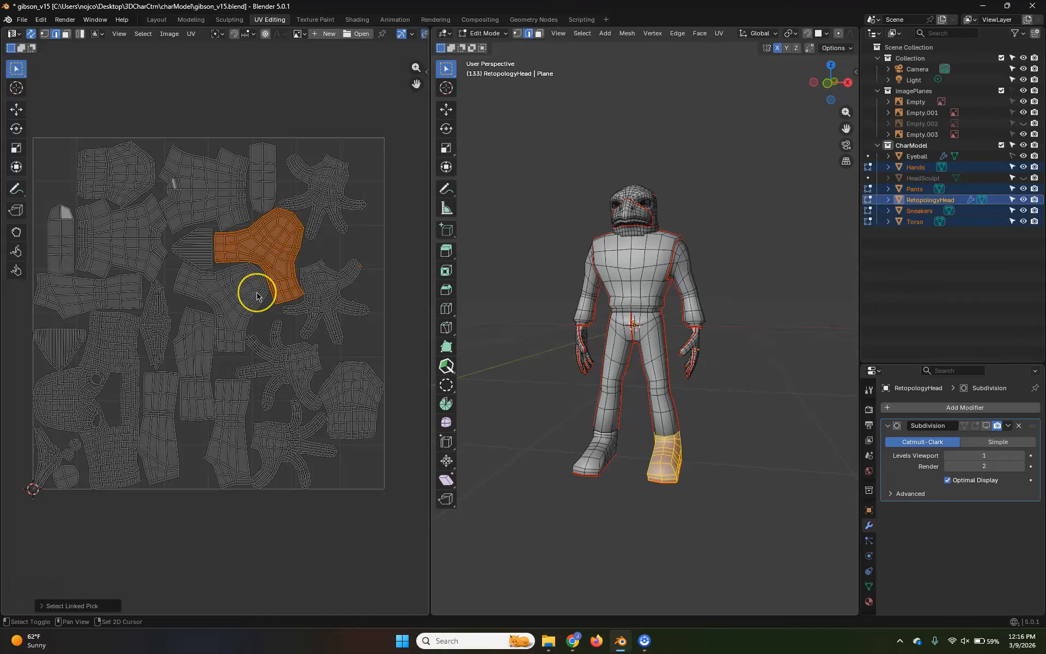
pyautogui.press('l')
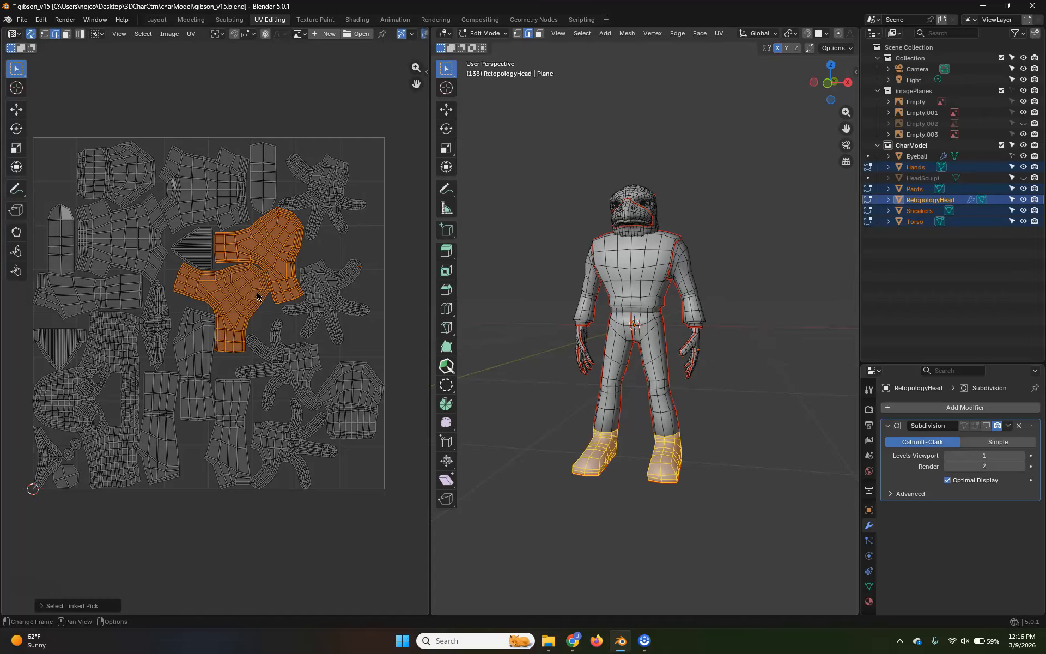
pyautogui.press('s')
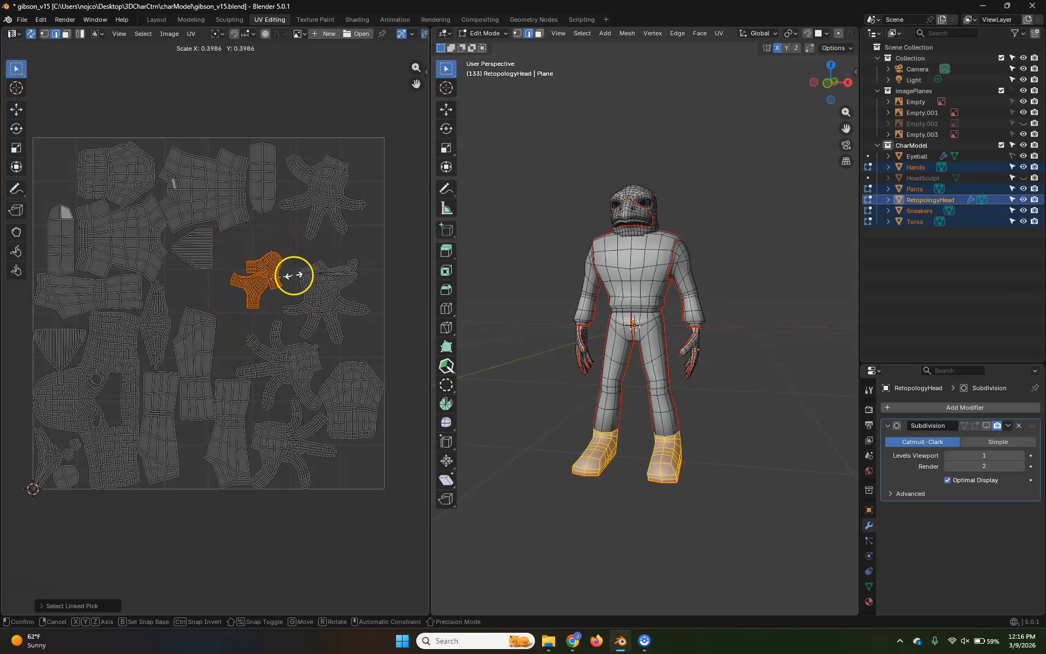
pyautogui.click(293, 275)
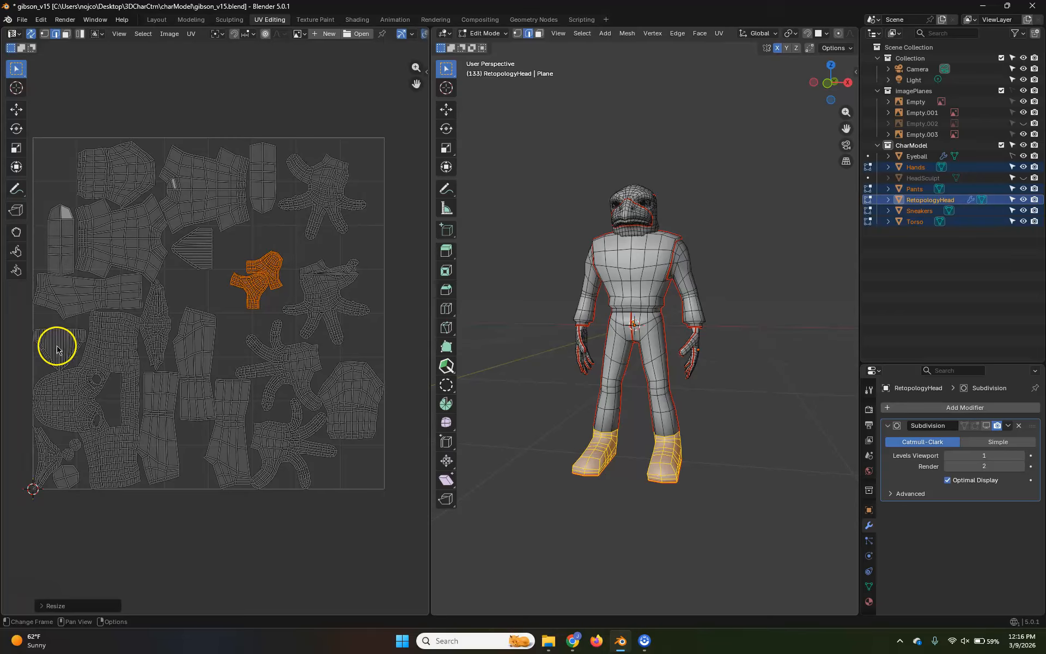
# - Select only the triangular striped UV island above the face island and scale it down to about half size
pyautogui.press('l')
pyautogui.click(26, 320)
pyautogui.press('l')
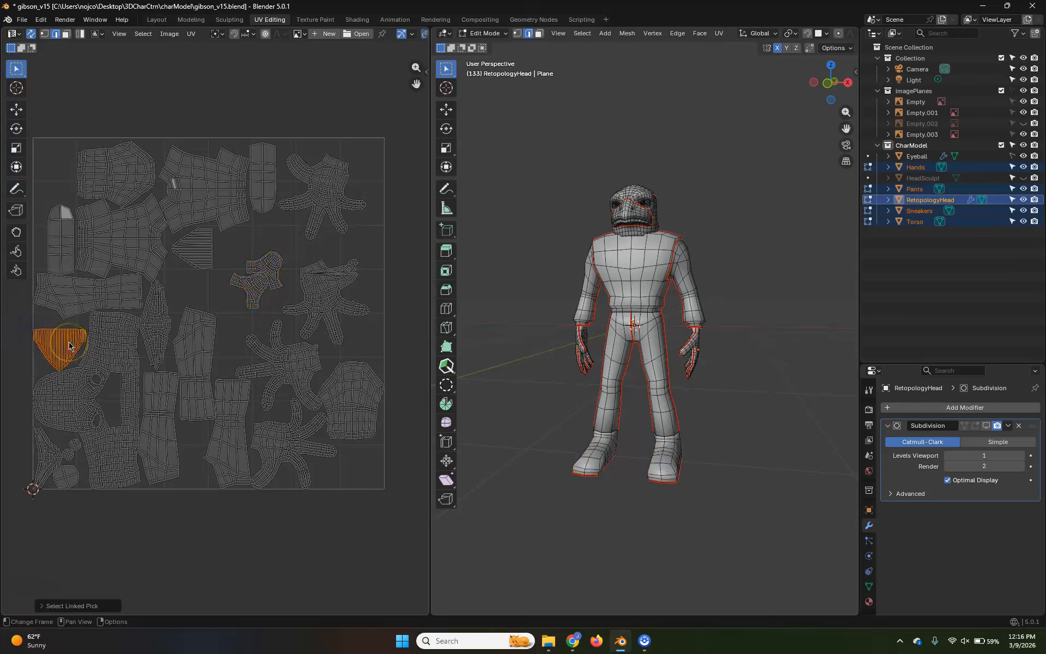
pyautogui.press('s')
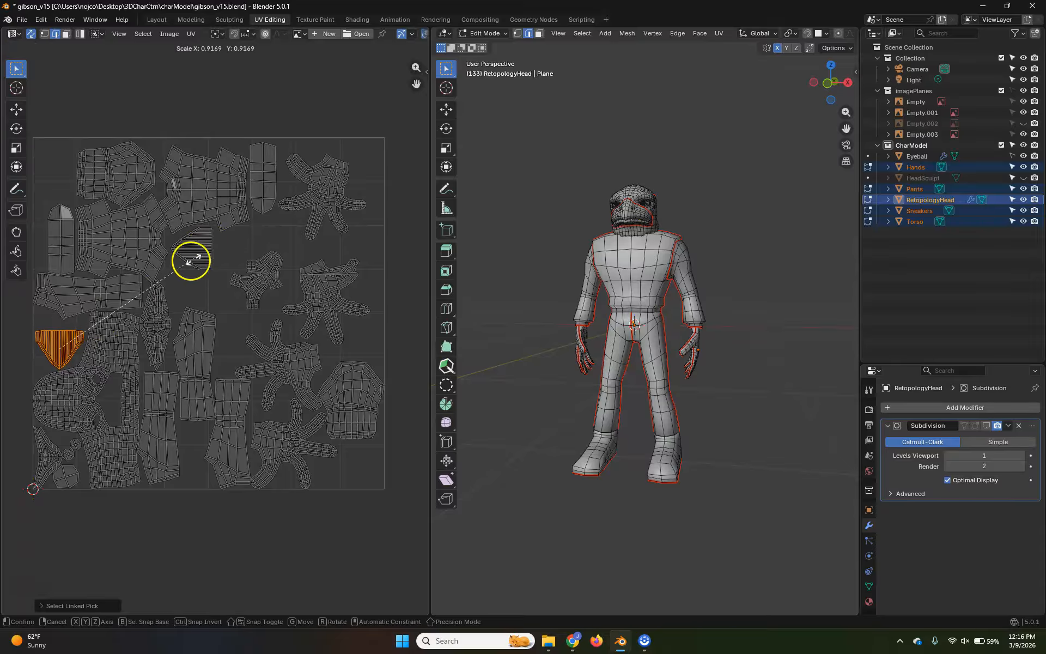
pyautogui.click(129, 303)
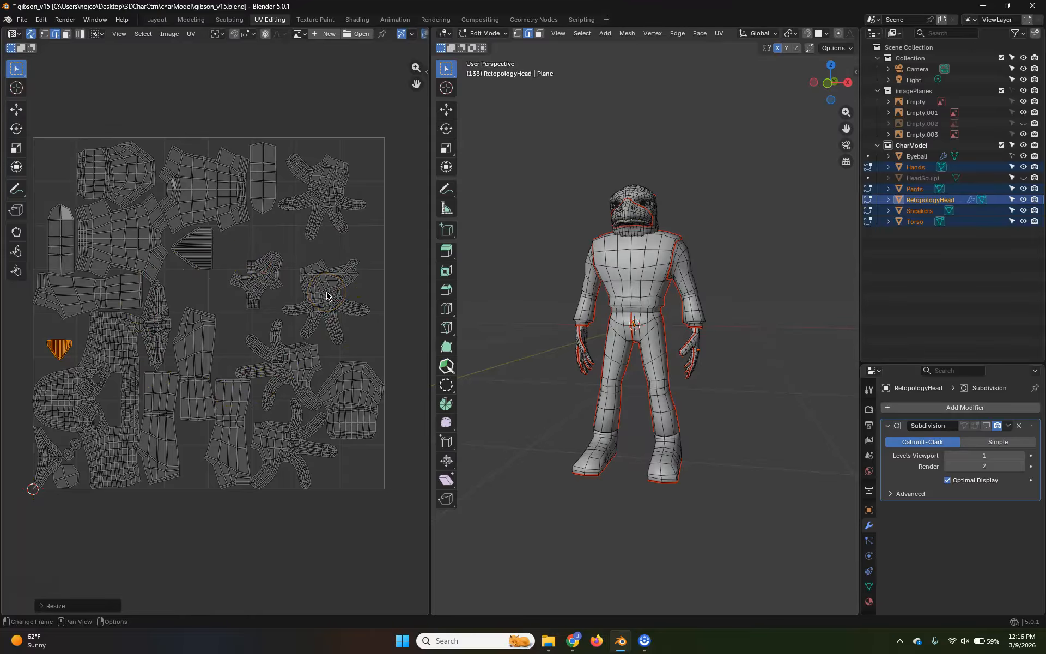
# - Select a UV island of the character's right hand and unwrap it again using Unwrap Minimum Stretch
pyautogui.press('l')
pyautogui.scroll(3, 316, 303)
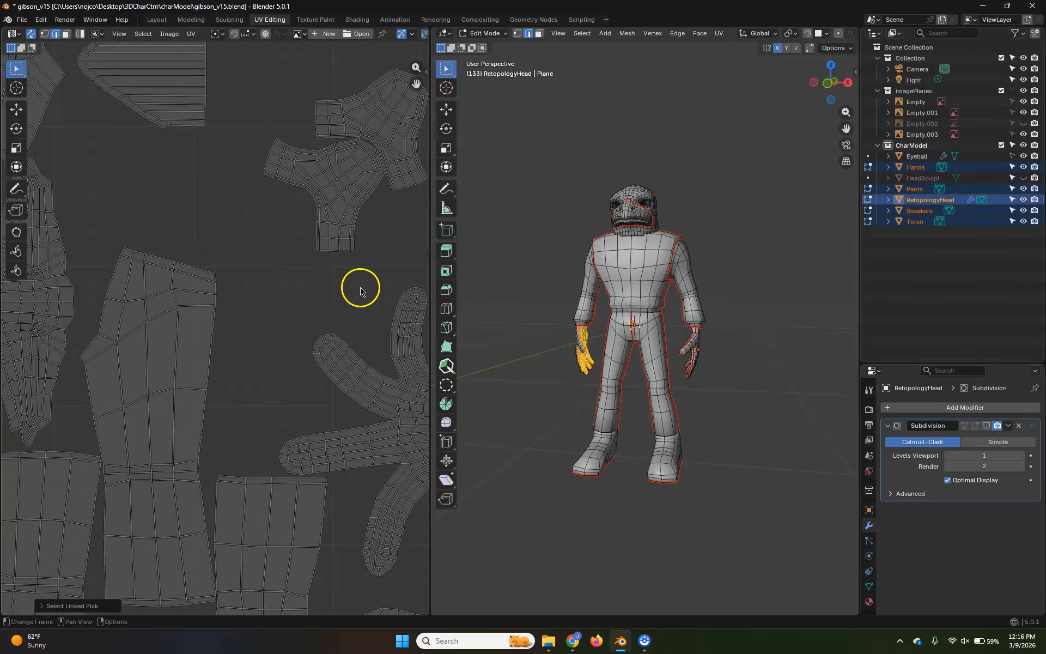
pyautogui.press('u')
pyautogui.click(577, 357)
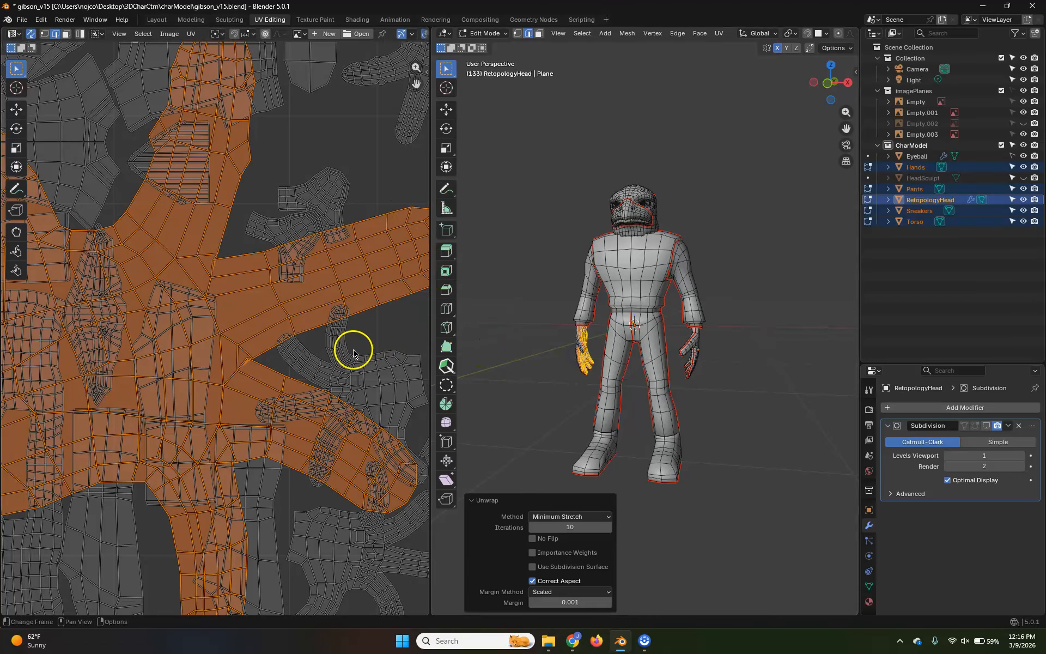
# - Select only the re-unwrapped right-hand UV island, scale it down to about a quarter, and move it about 0.50 in X and 0.13 in Y
pyautogui.scroll(-5, 327, 354)
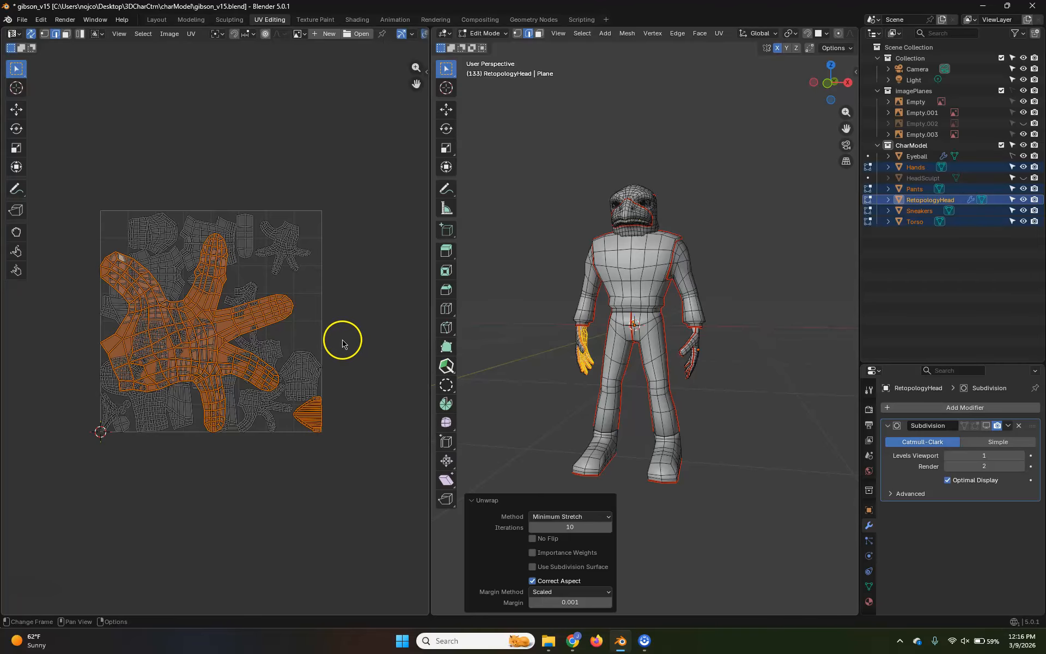
pyautogui.click(364, 285)
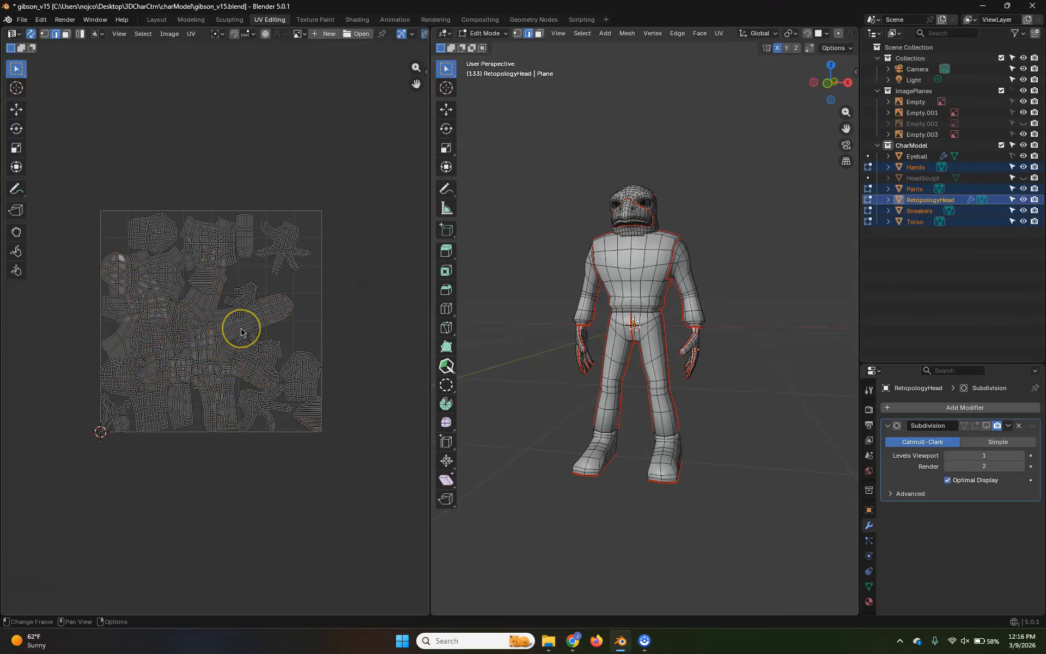
pyautogui.press('l')
pyautogui.press('s')
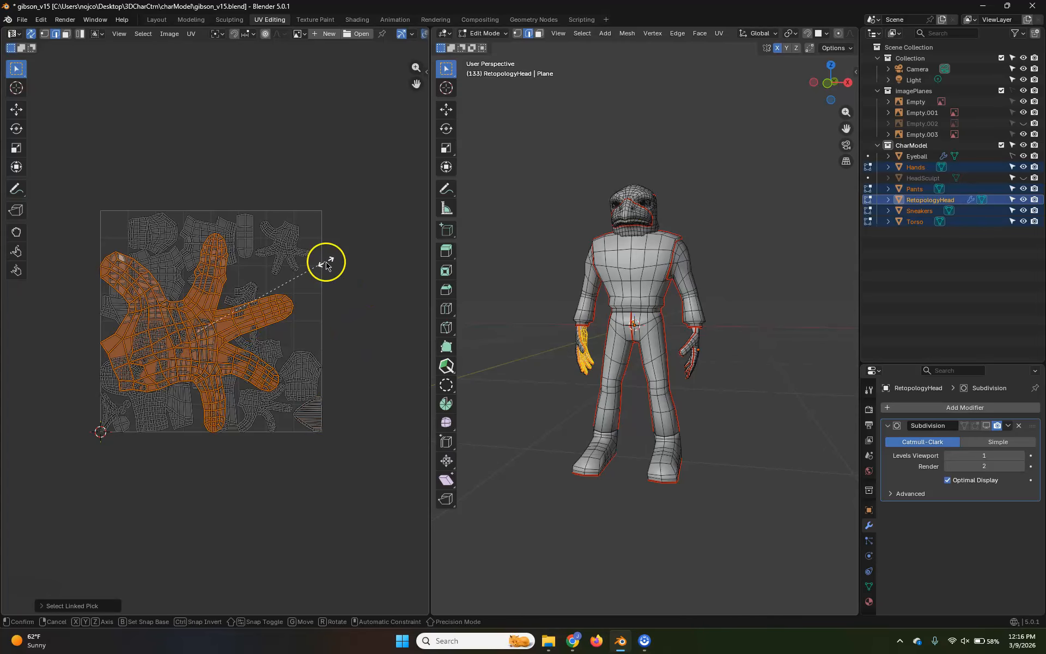
pyautogui.click(235, 322)
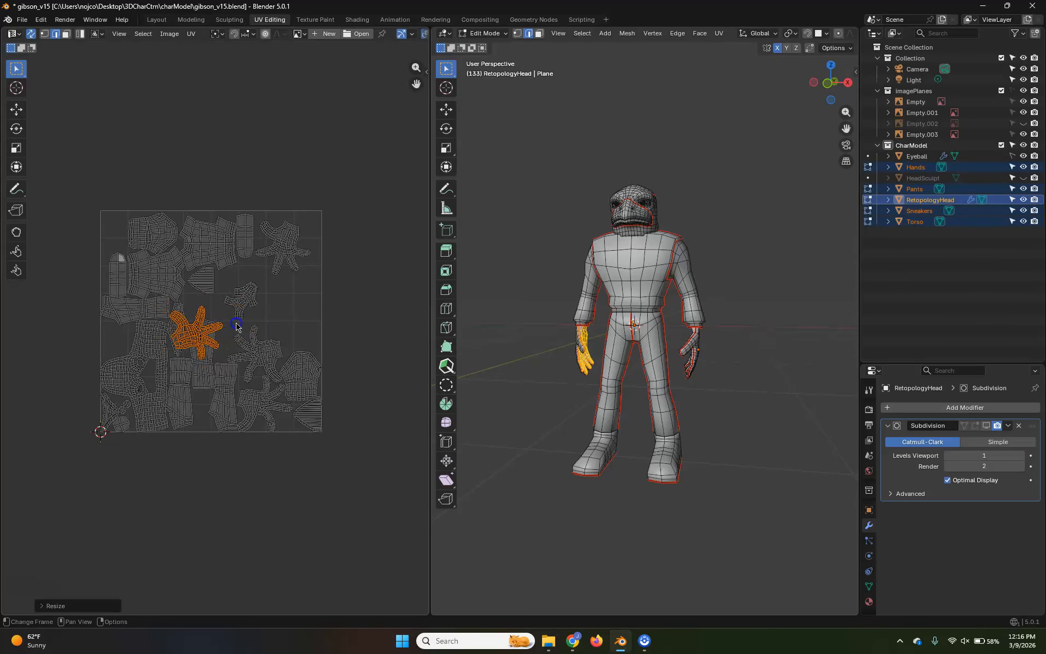
pyautogui.press('g')
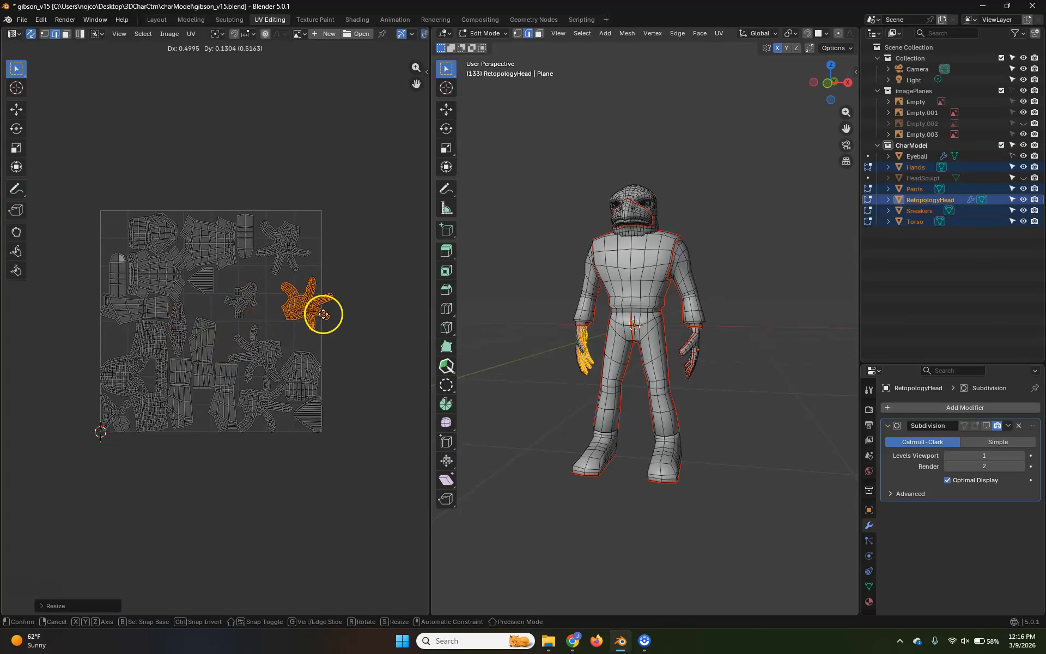
pyautogui.click(322, 314)
# - Select only the striped triangular UV island in the lower corner of the UV square and scale it down to about 0.4
pyautogui.press('l')
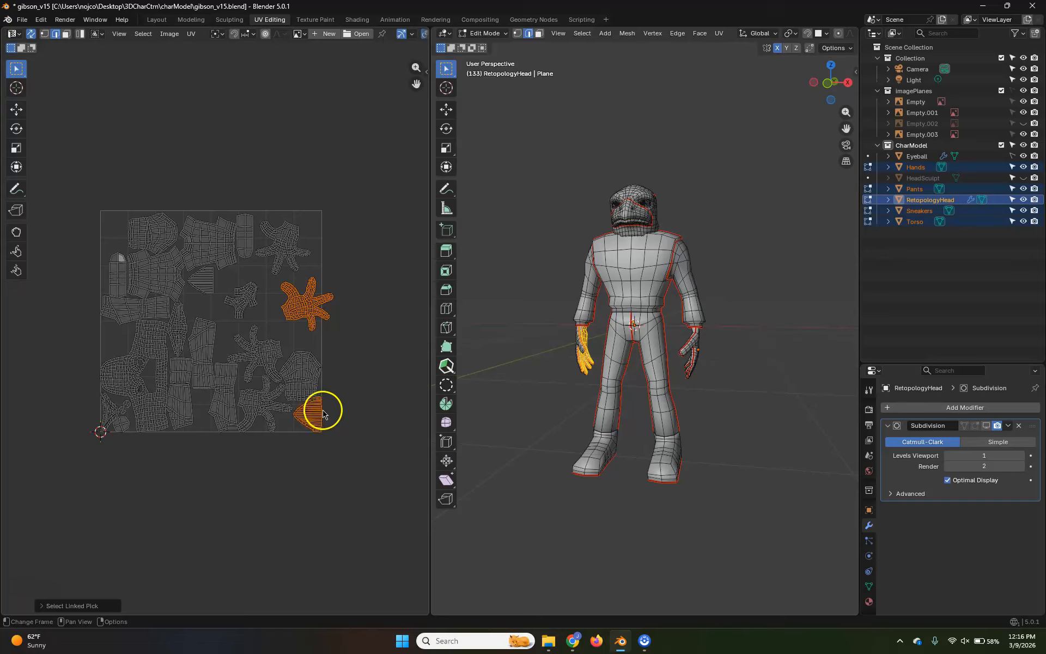
pyautogui.click(402, 313)
pyautogui.press('l')
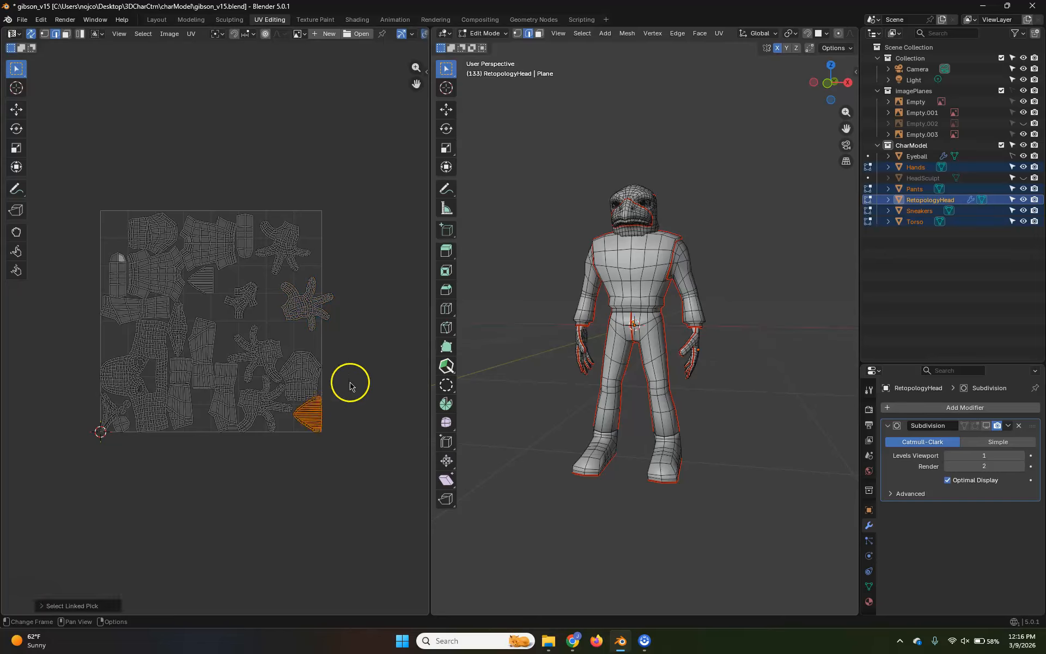
pyautogui.press('s')
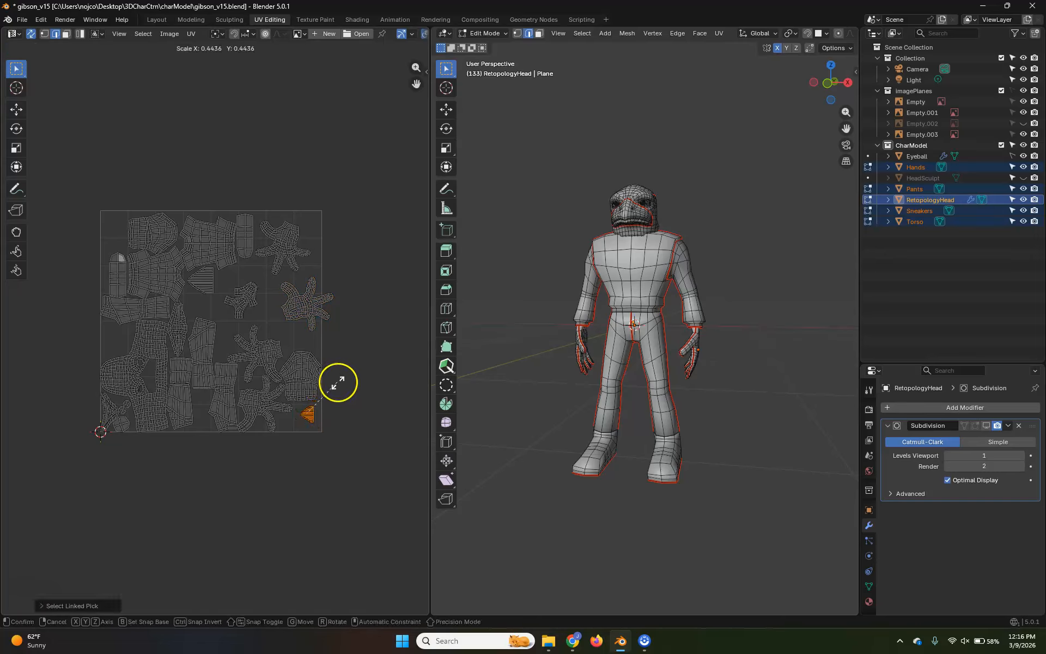
pyautogui.click(334, 391)
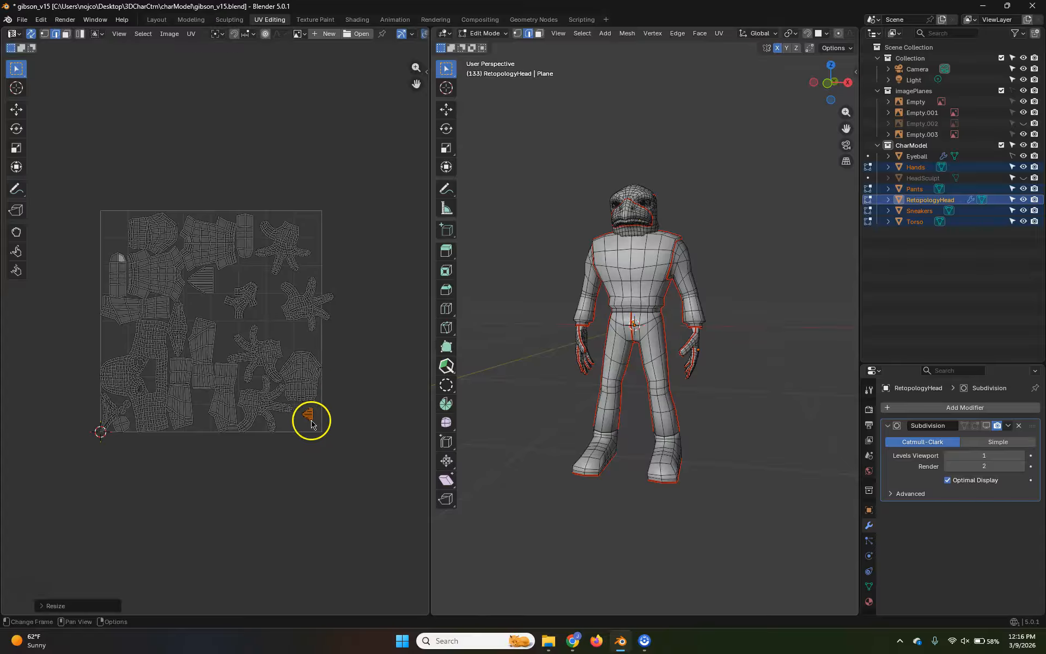
# - Select all UV islands and pack them with Exact Shape (Concave), Scale and Rotate enabled, Any rotation and a scaled 0.001 margin
pyautogui.moveTo(68, 179); pyautogui.dragTo(399, 549)
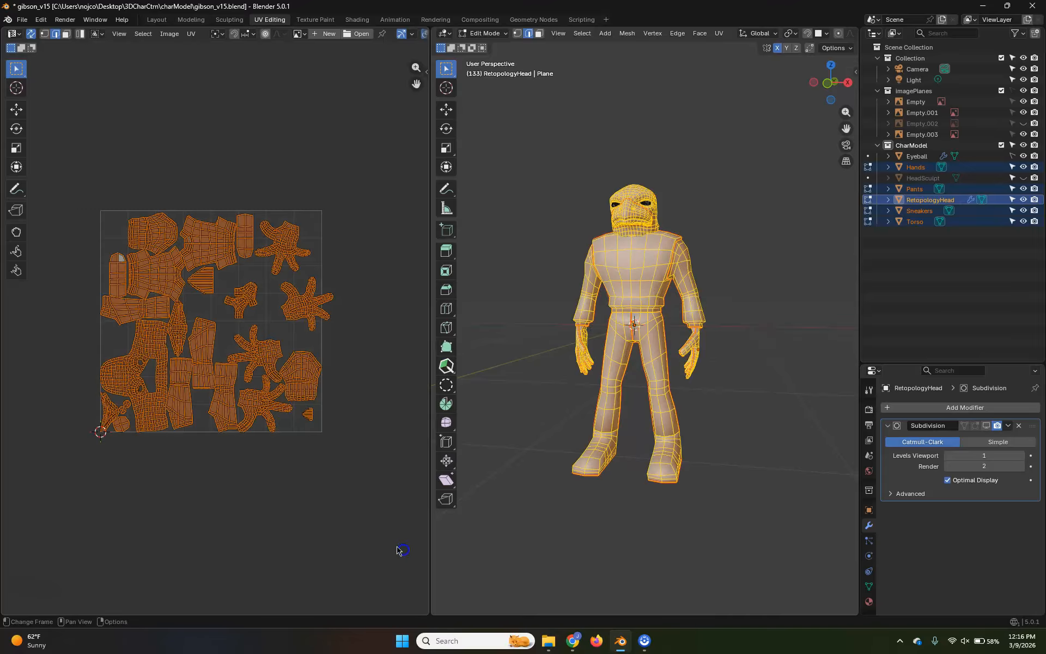
pyautogui.click(191, 33)
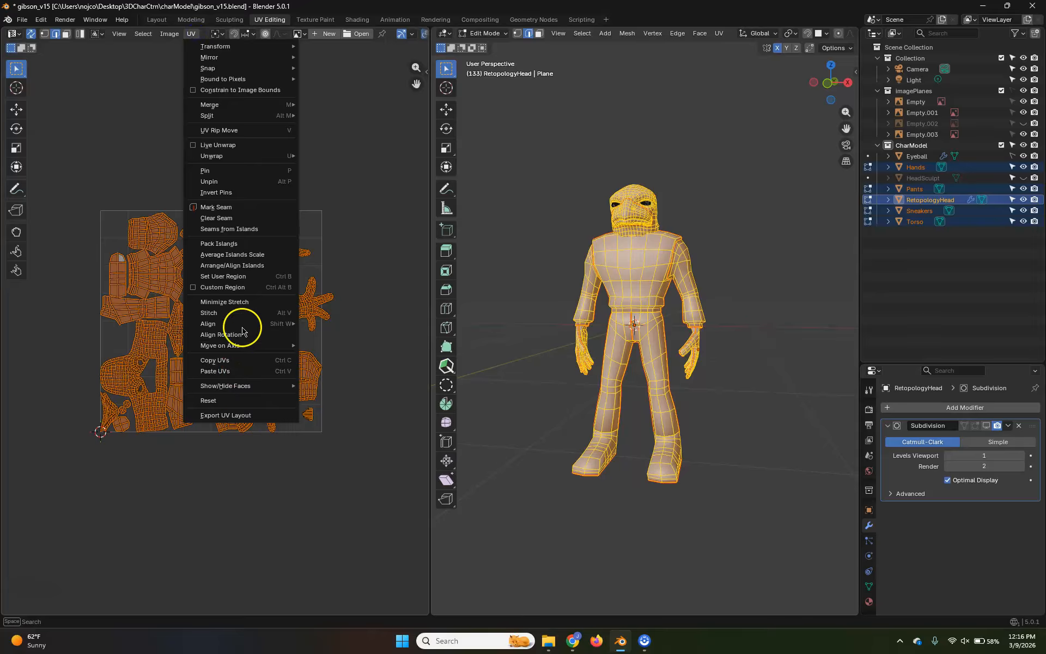
pyautogui.click(253, 244)
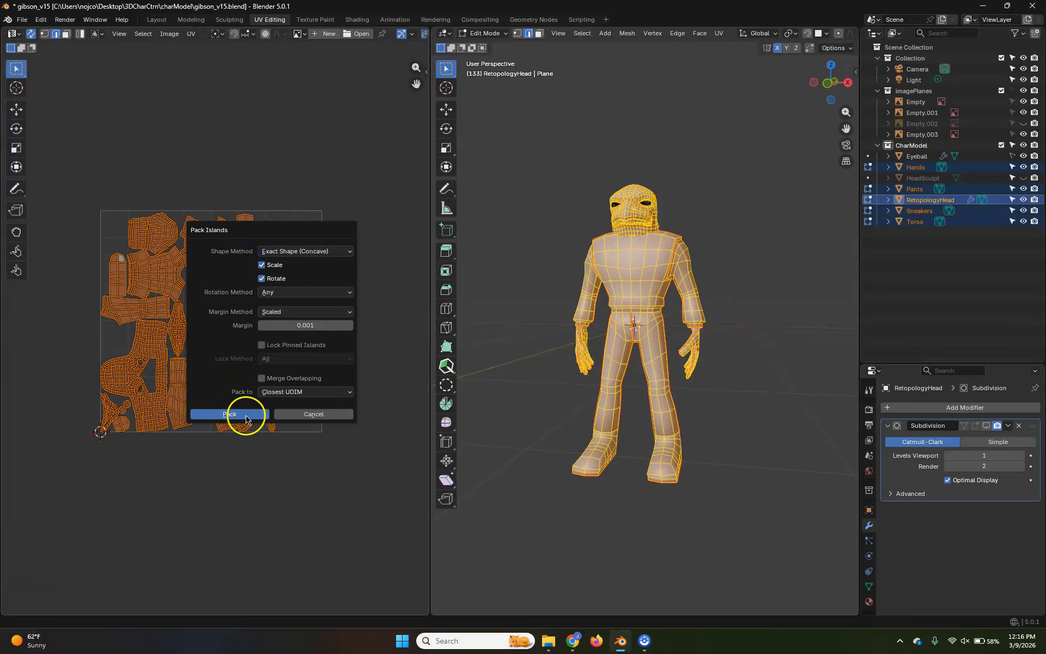
pyautogui.click(246, 417)
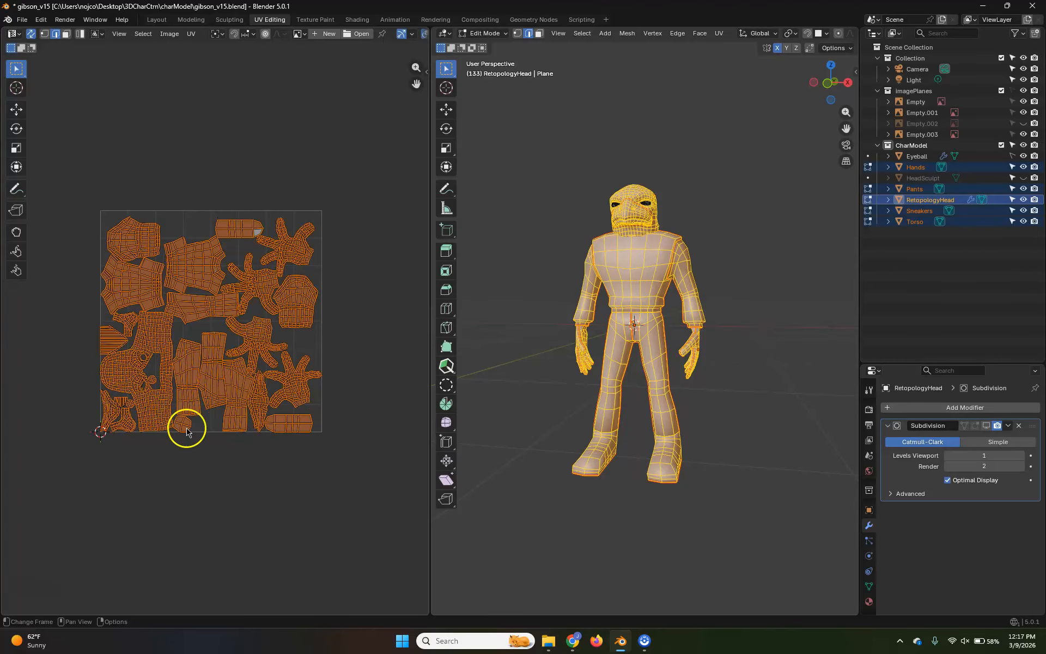
pyautogui.scroll(3, 105, 340)
pyautogui.scroll(-3, 60, 332)
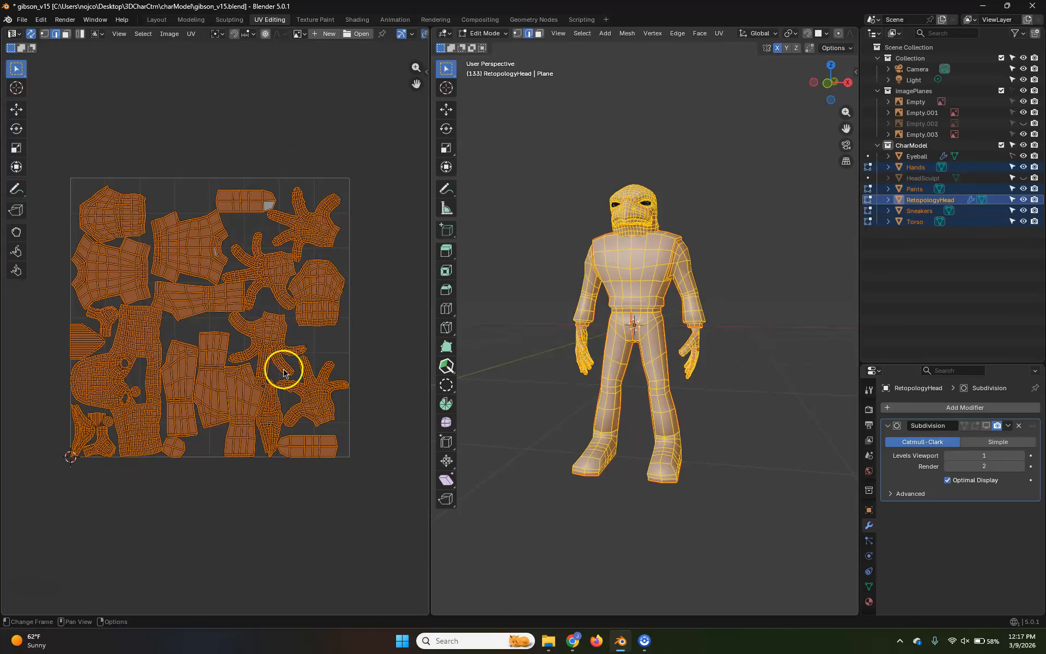
# - Select only the two sneaker sole UV islands and scale them down to about 0.6
pyautogui.click(334, 412)
pyautogui.press('l')
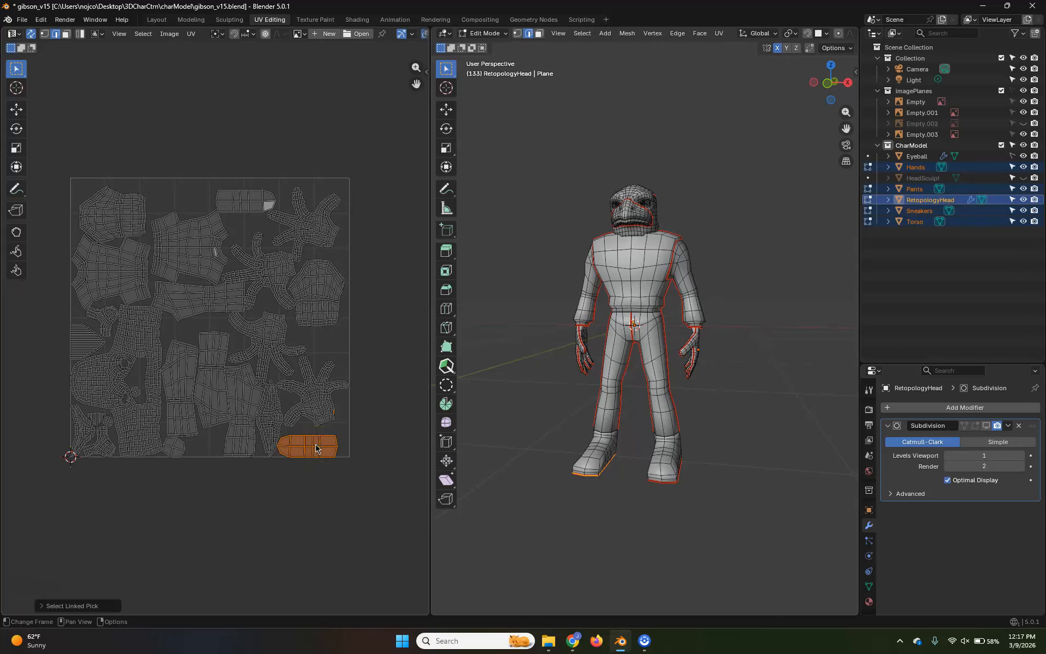
pyautogui.hotkey('shift', 'l')
pyautogui.press('s')
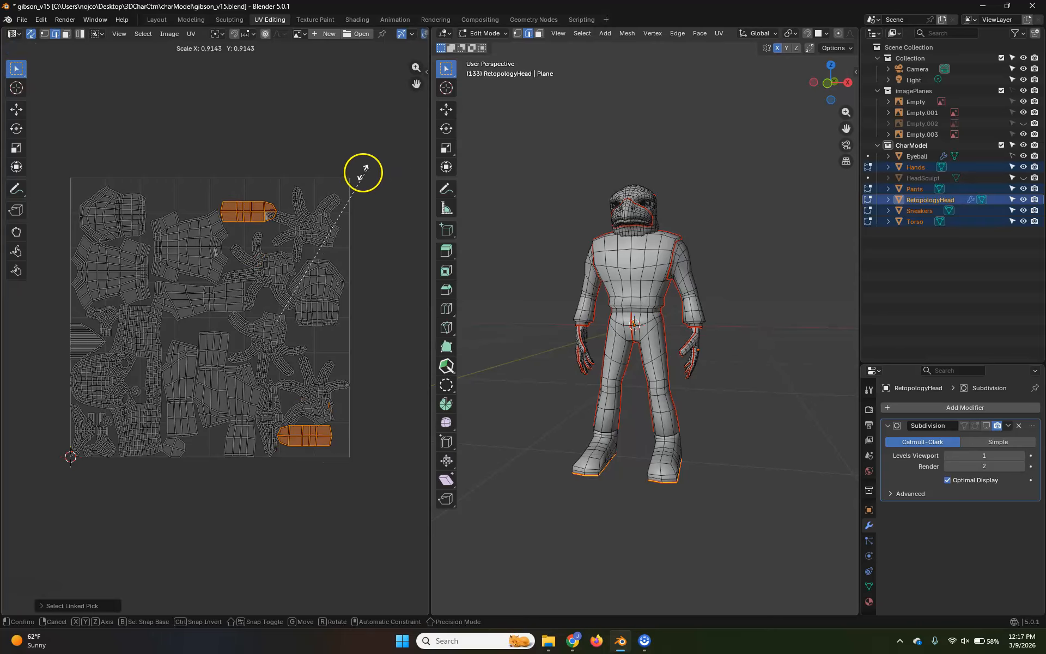
pyautogui.click(318, 213)
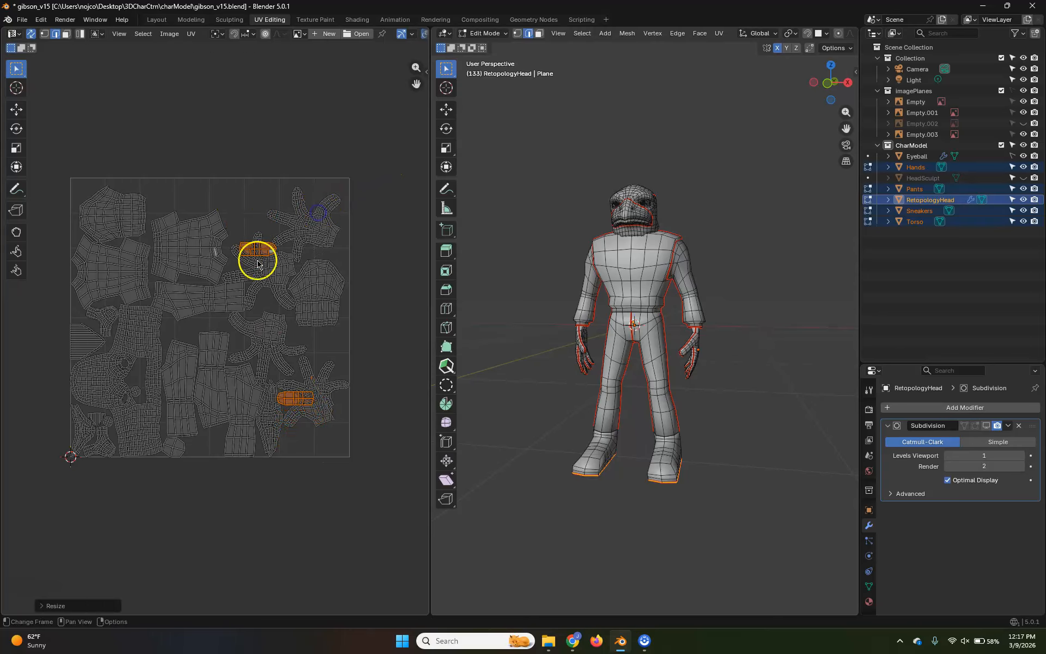
# - Select only the front and back torso UV islands and scale them up to about 1.7
pyautogui.moveTo(224, 269); pyautogui.dragTo(319, 247, button='middle')
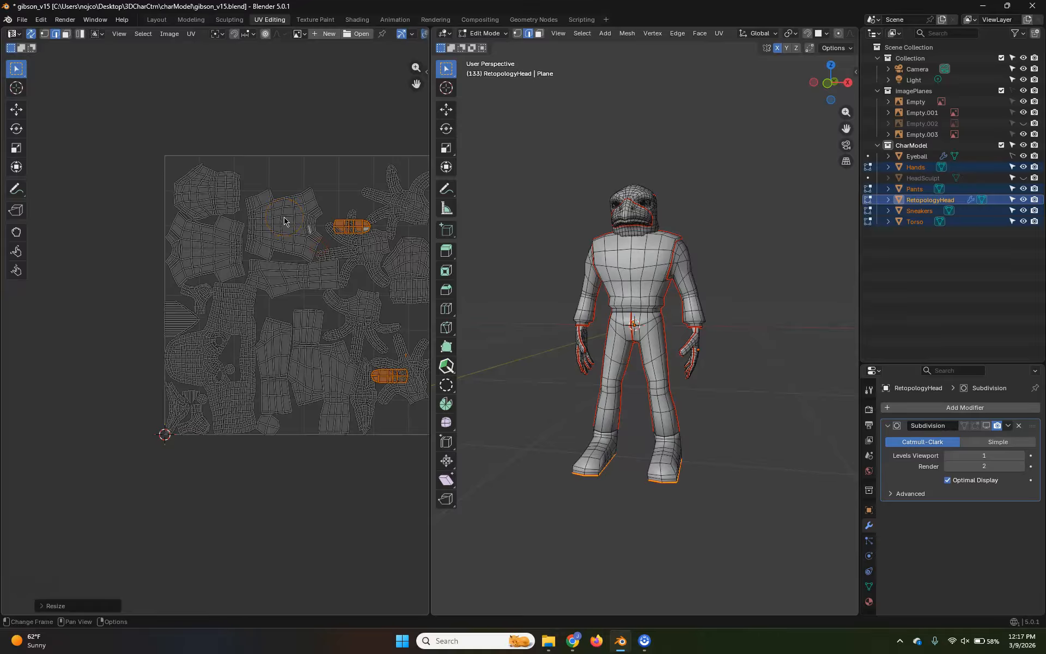
pyautogui.press('l')
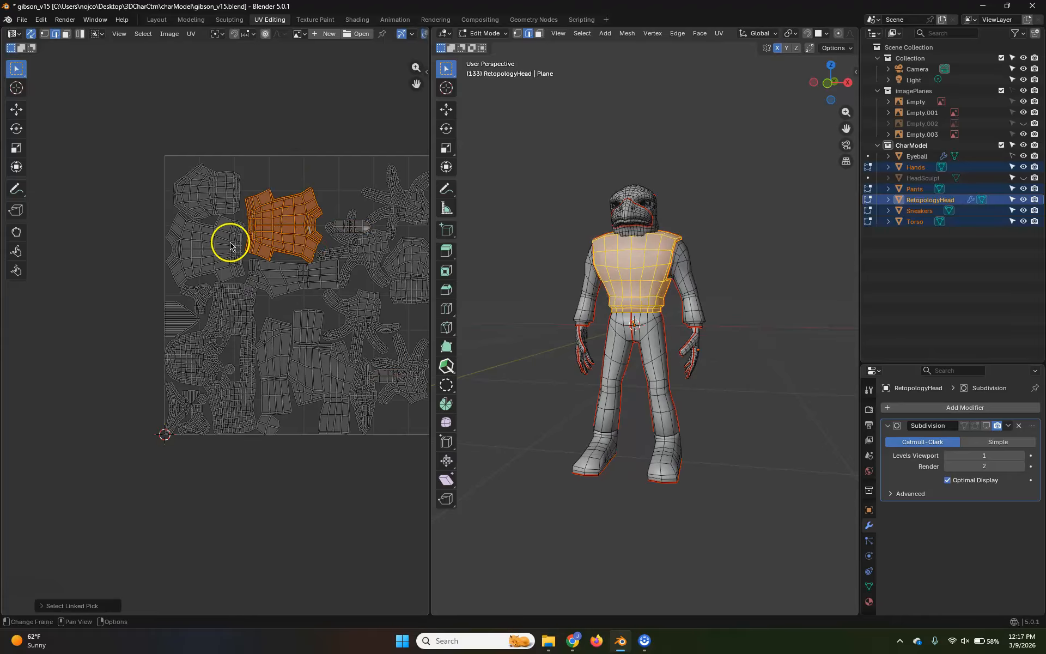
pyautogui.press('l')
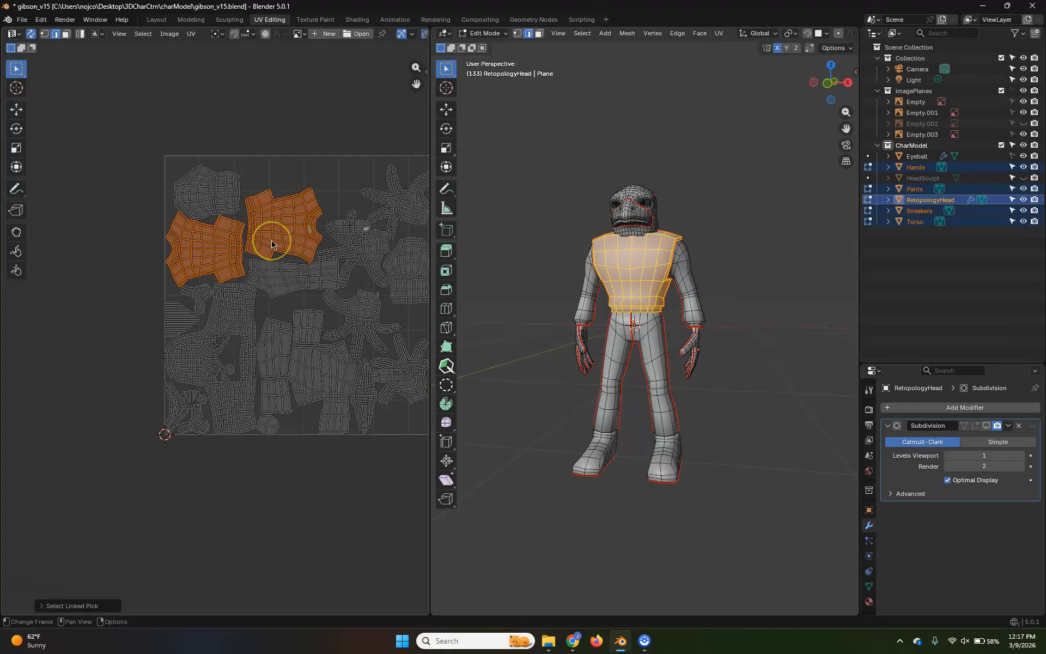
pyautogui.press('s')
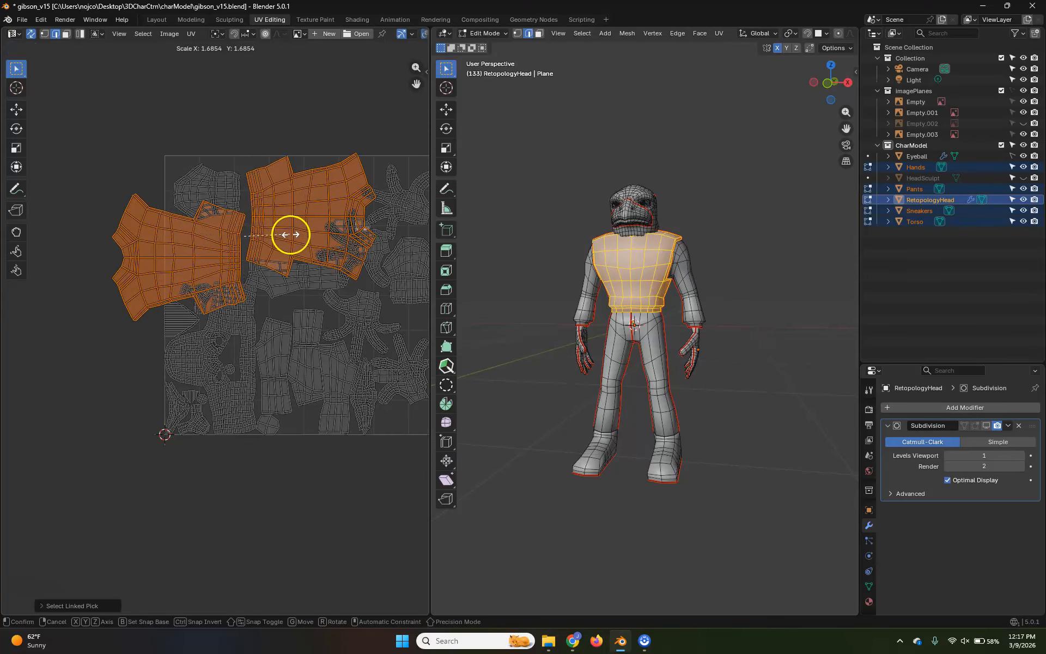
pyautogui.click(291, 235)
# - Add the lower right-hand UV island to the torso selection and unwrap the selected islands with Unwrap Angle Based
pyautogui.keyDown('shift'); pyautogui.moveTo(277, 345); pyautogui.dragTo(230, 288, button='middle'); pyautogui.keyUp('shift')
pyautogui.keyDown('shift'); pyautogui.moveTo(300, 255); pyautogui.dragTo(273, 310, button='middle'); pyautogui.keyUp('shift')
pyautogui.scroll(2, 271, 349)
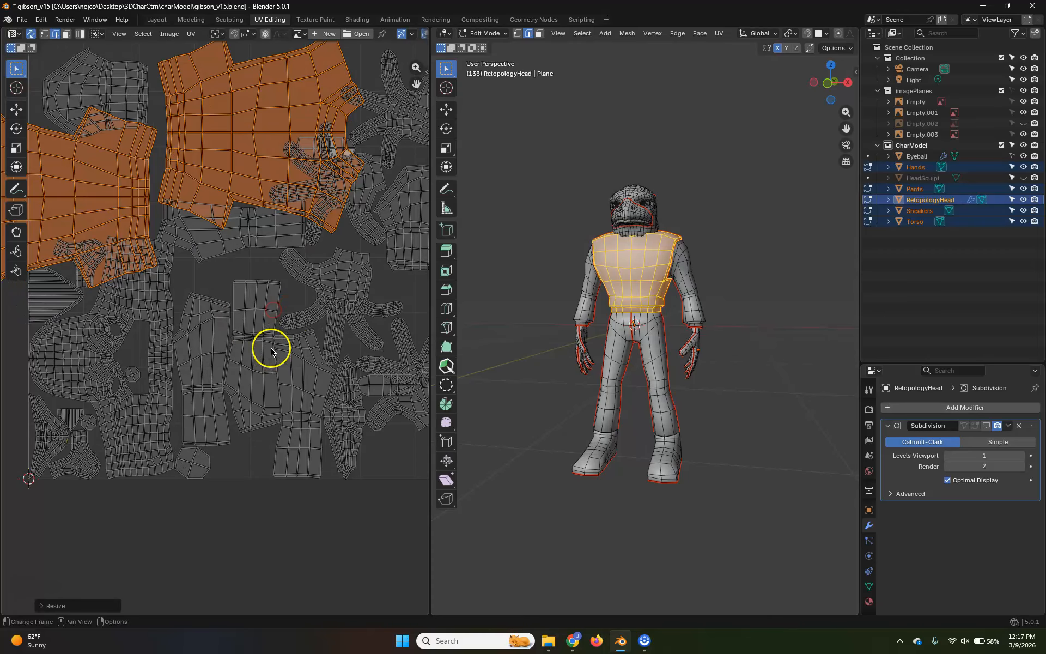
pyautogui.keyDown('shift'); pyautogui.moveTo(205, 292); pyautogui.dragTo(129, 340, button='middle'); pyautogui.keyUp('shift')
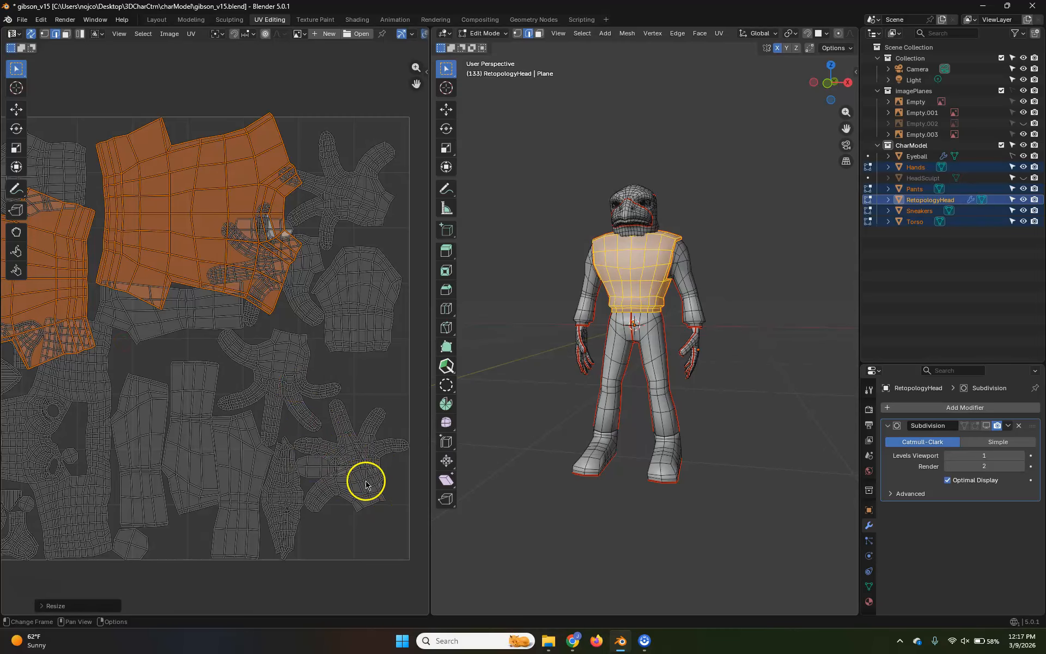
pyautogui.press('l')
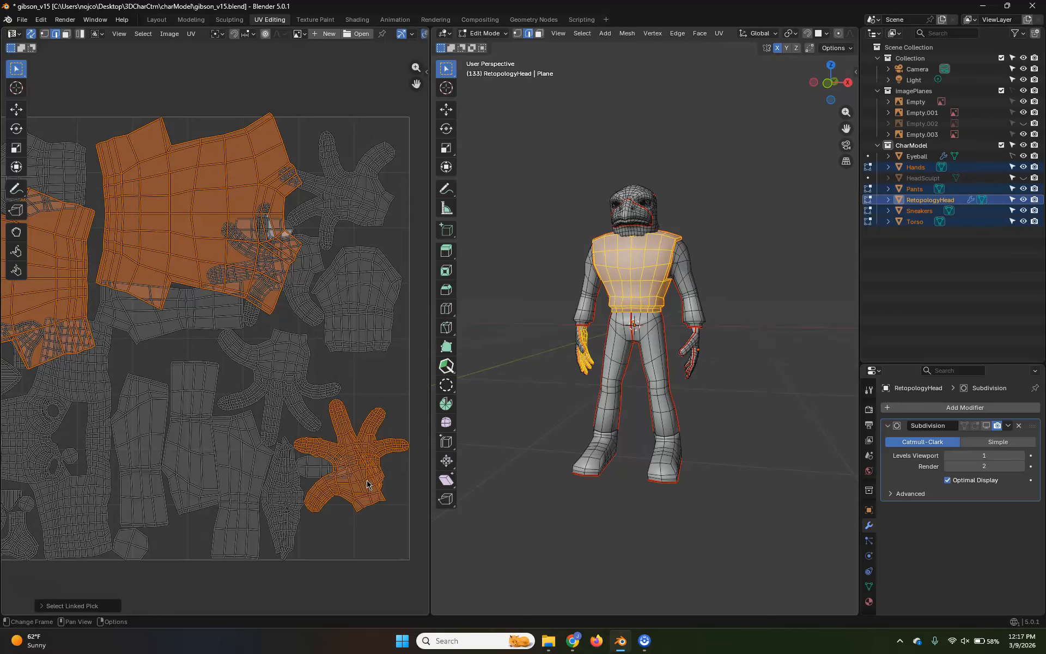
pyautogui.press('u')
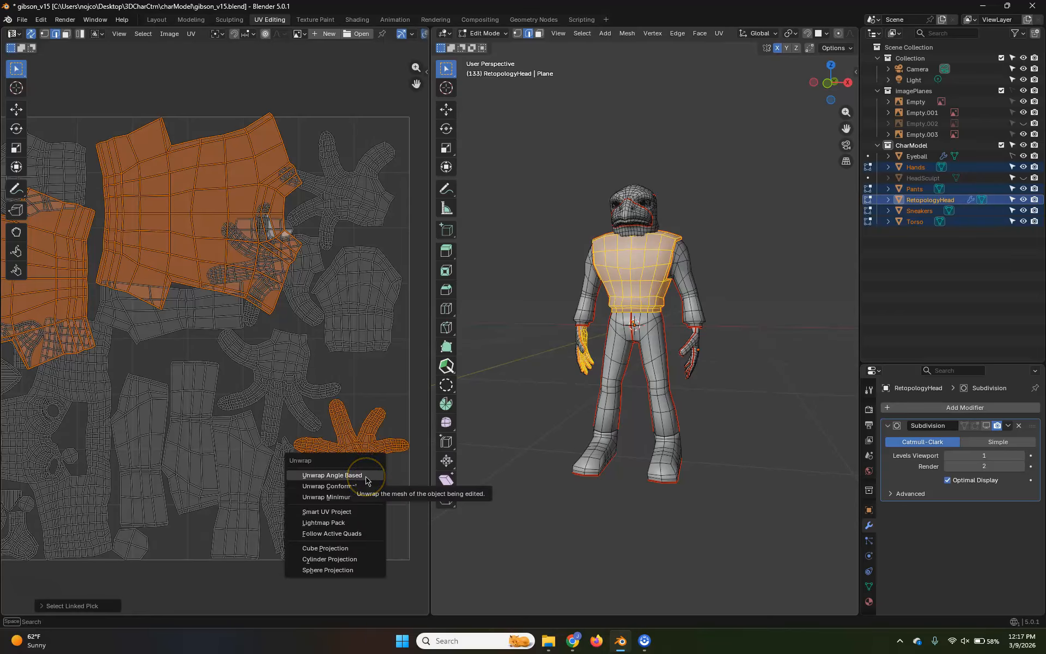
pyautogui.click(366, 476)
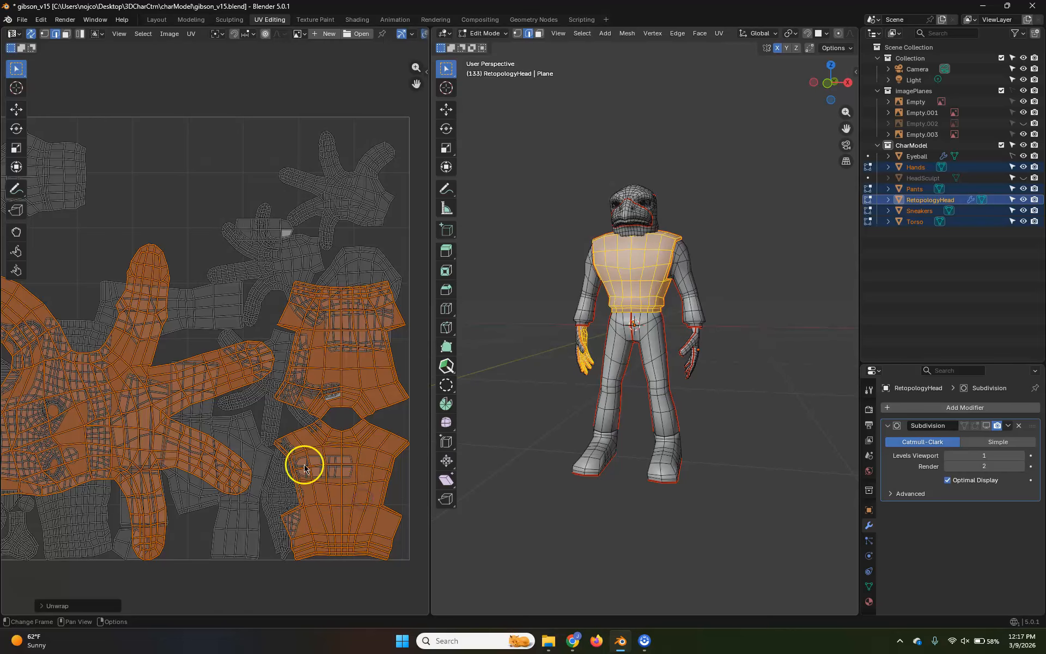
# - Select only the enlarged right-hand UV island, scale it down to about 0.35, and move it to the empty area above the other islands
pyautogui.click(199, 254)
pyautogui.click(188, 362)
pyautogui.press('l')
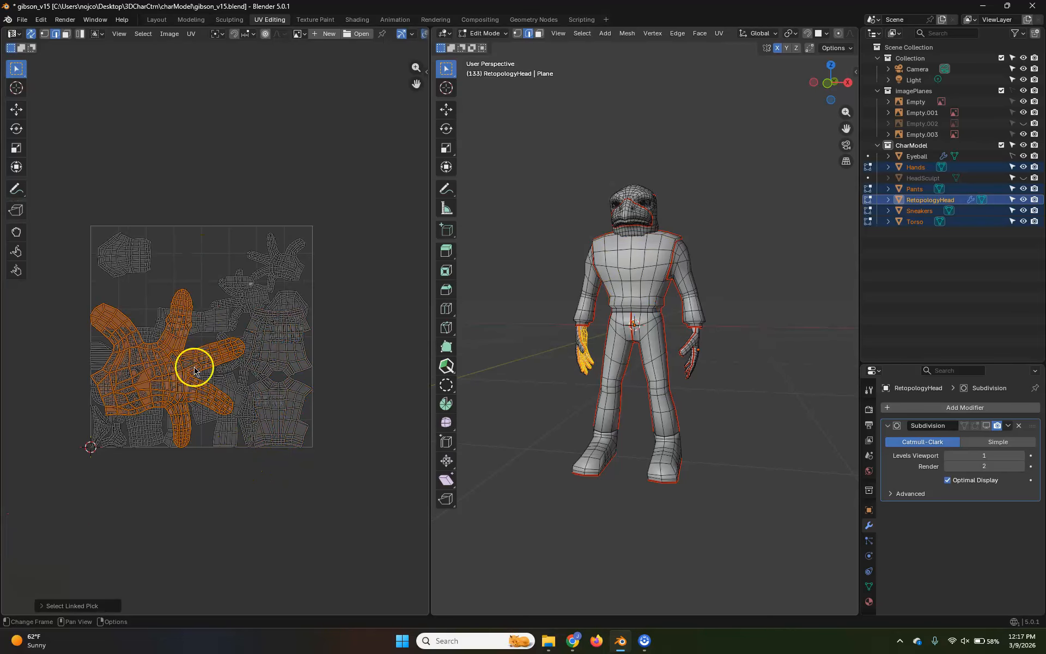
pyautogui.press('s')
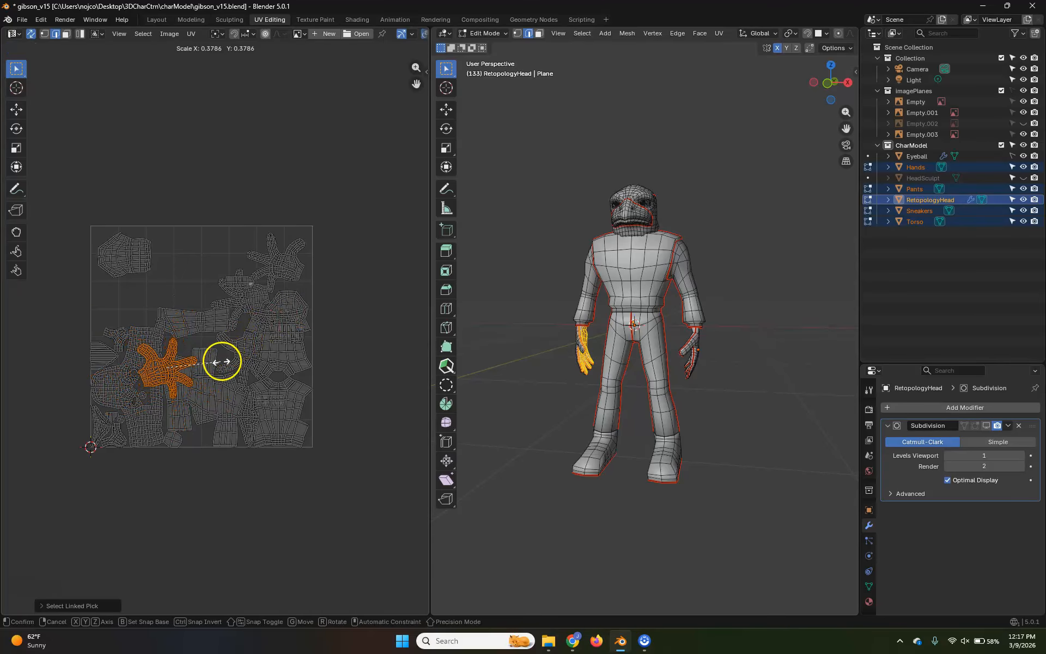
pyautogui.click(206, 369)
pyautogui.press('g')
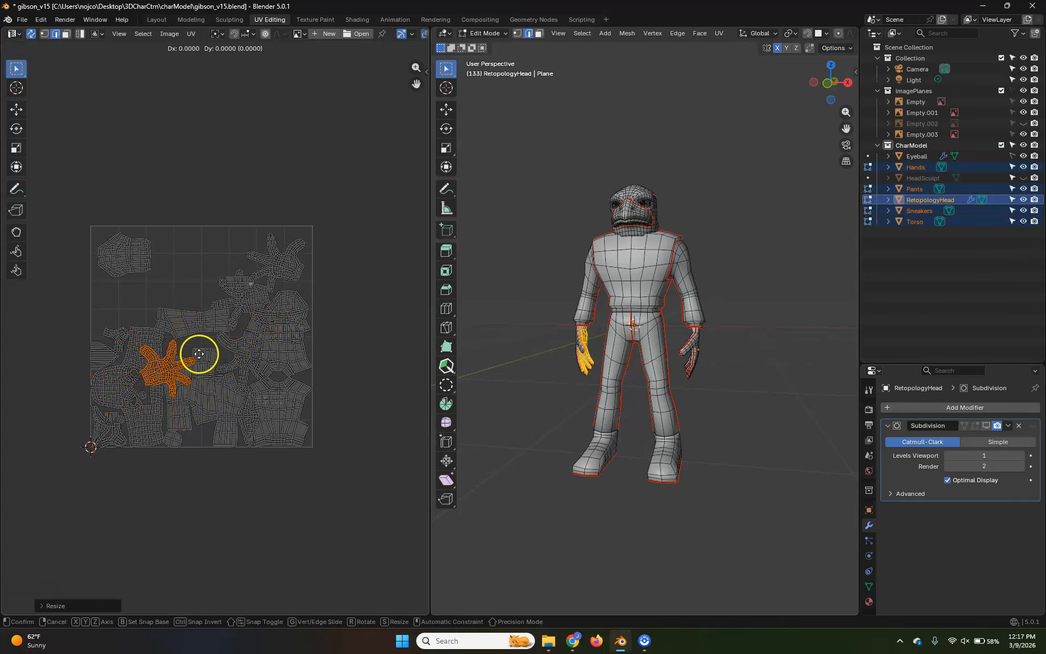
pyautogui.click(238, 240)
pyautogui.click(295, 187)
# - Select every UV island of the character, repack the layout with the current Pack Islands settings, and inspect it
pyautogui.scroll(3, 215, 271)
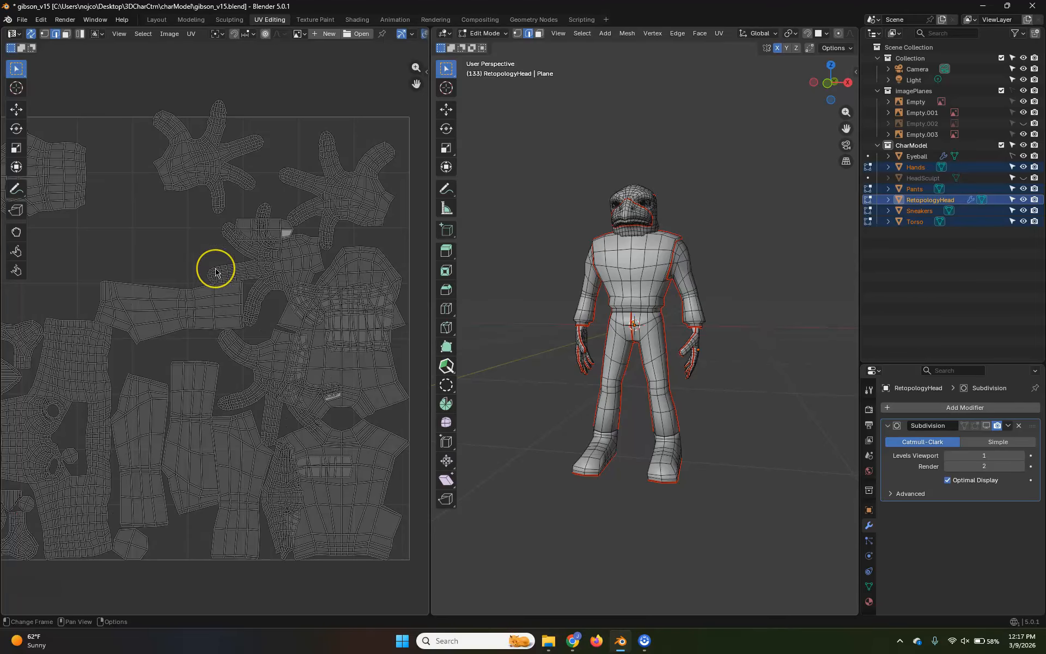
pyautogui.scroll(-4, 216, 271)
pyautogui.press('a')
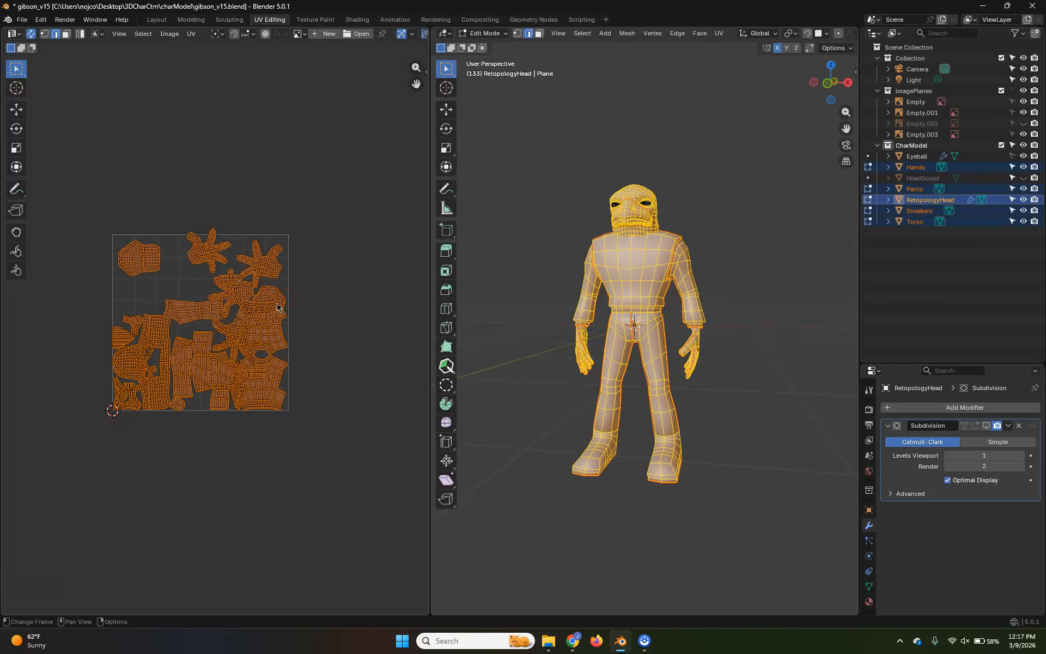
pyautogui.click(191, 34)
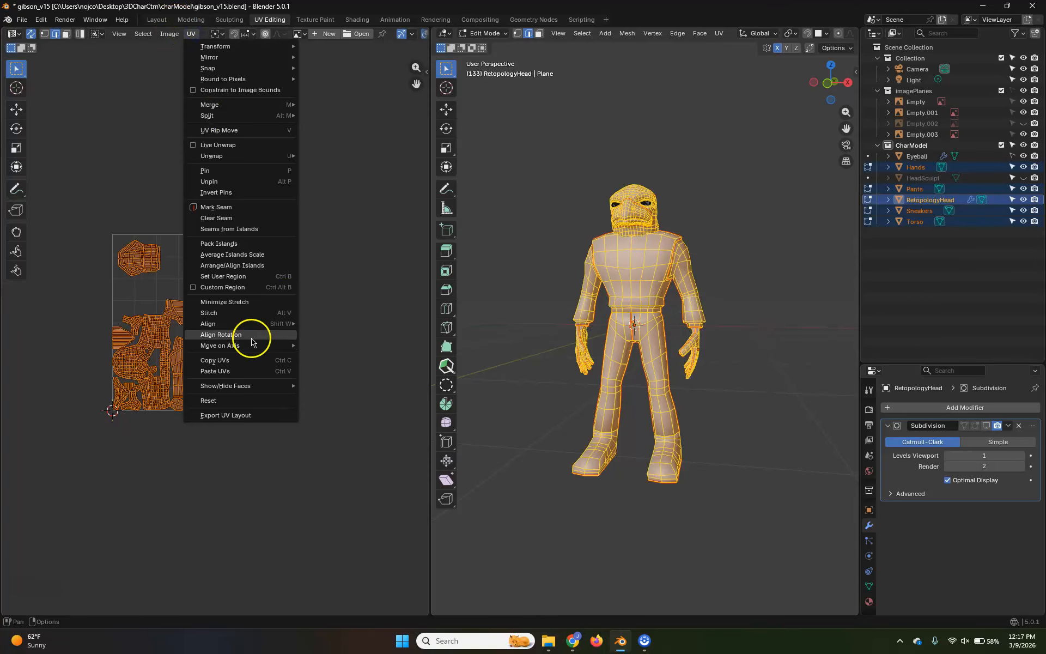
pyautogui.click(244, 250)
pyautogui.click(244, 412)
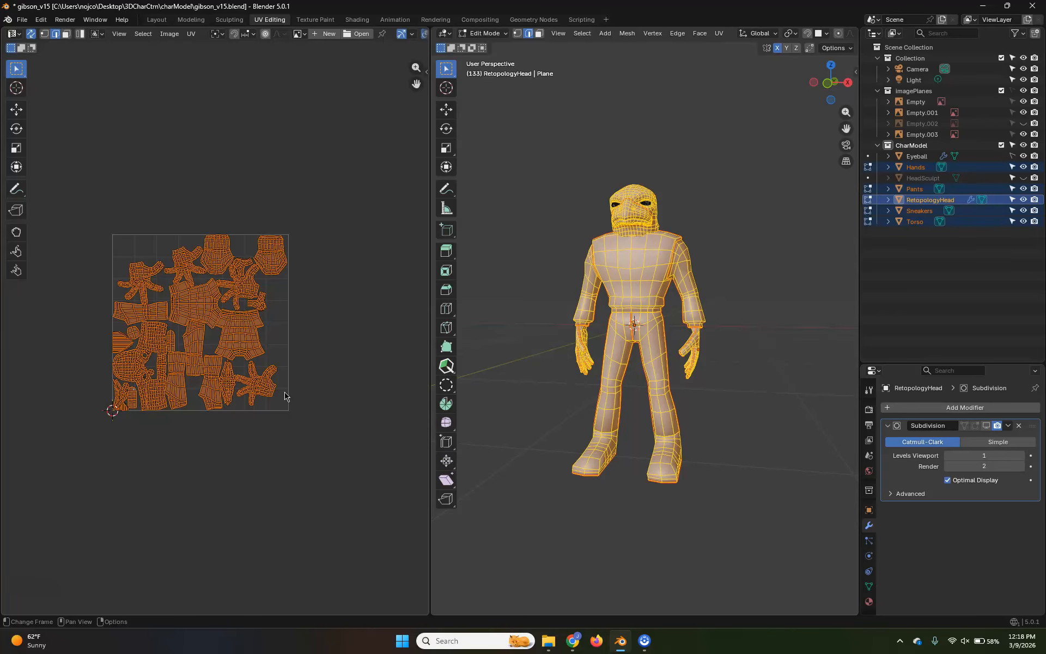
pyautogui.scroll(3, 303, 378)
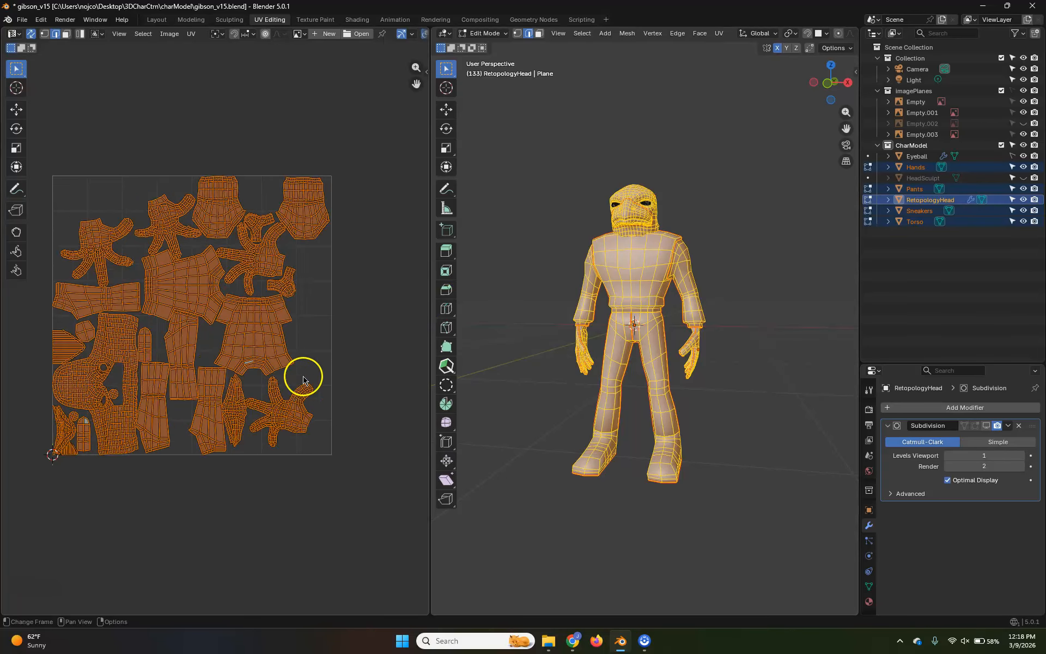
pyautogui.scroll(-2, 181, 369)
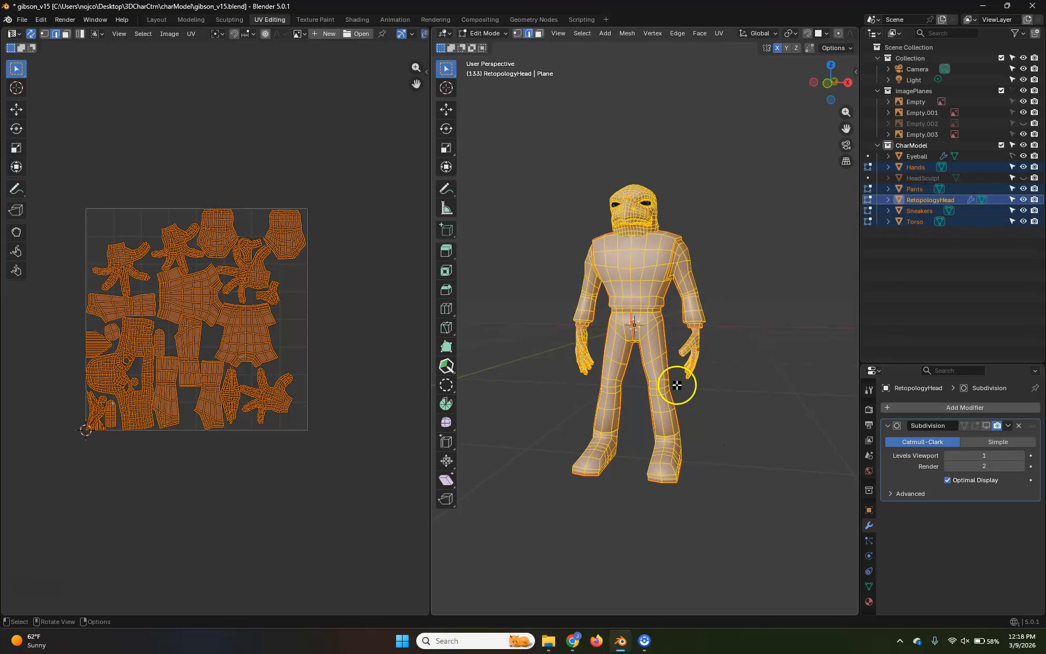
# - Switch to Object Mode and select the torso, pants, sneakers, head and hands one at a time to examine each object's UV islands
pyautogui.click(725, 341)
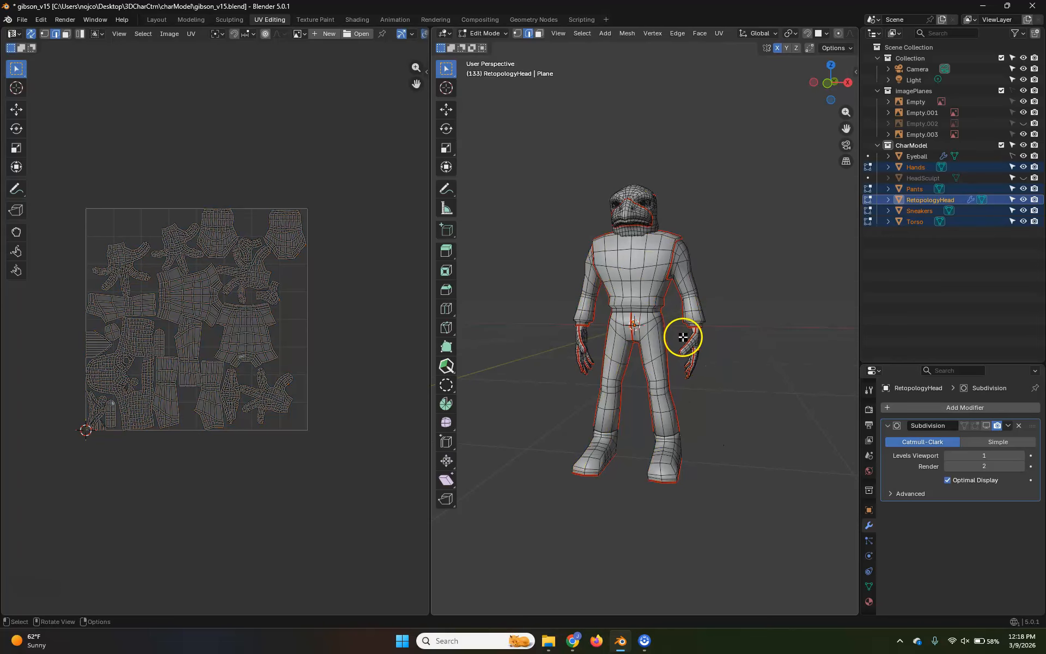
pyautogui.press('Tab')
pyautogui.click(681, 362)
pyautogui.click(691, 350)
pyautogui.click(674, 277)
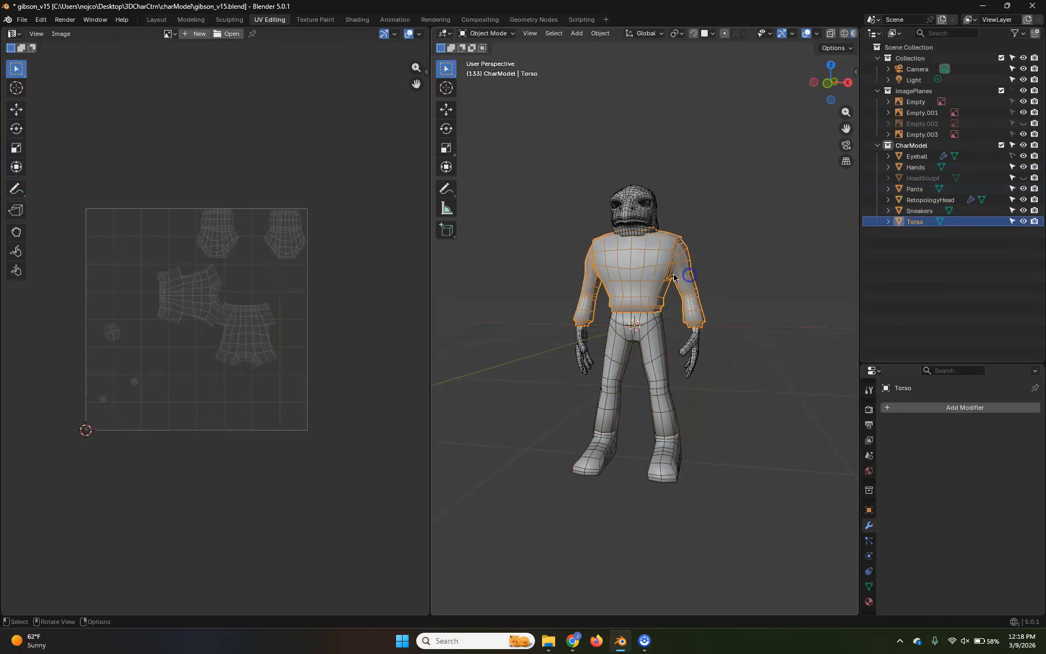
pyautogui.click(655, 387)
pyautogui.click(608, 462)
pyautogui.click(602, 385)
pyautogui.click(675, 320)
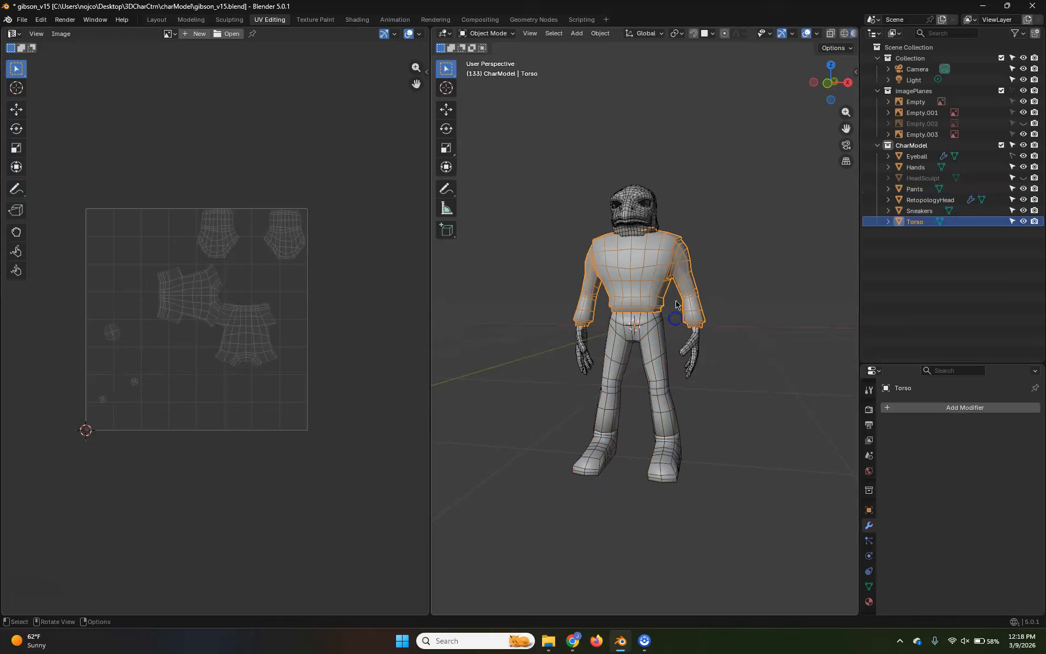
pyautogui.click(642, 215)
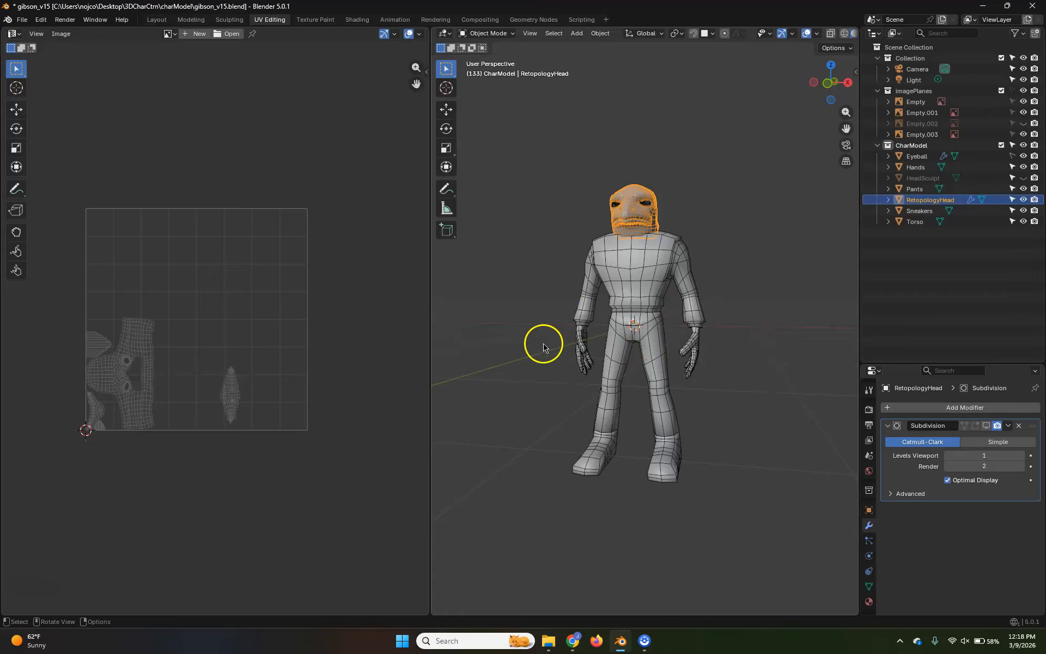
pyautogui.click(578, 343)
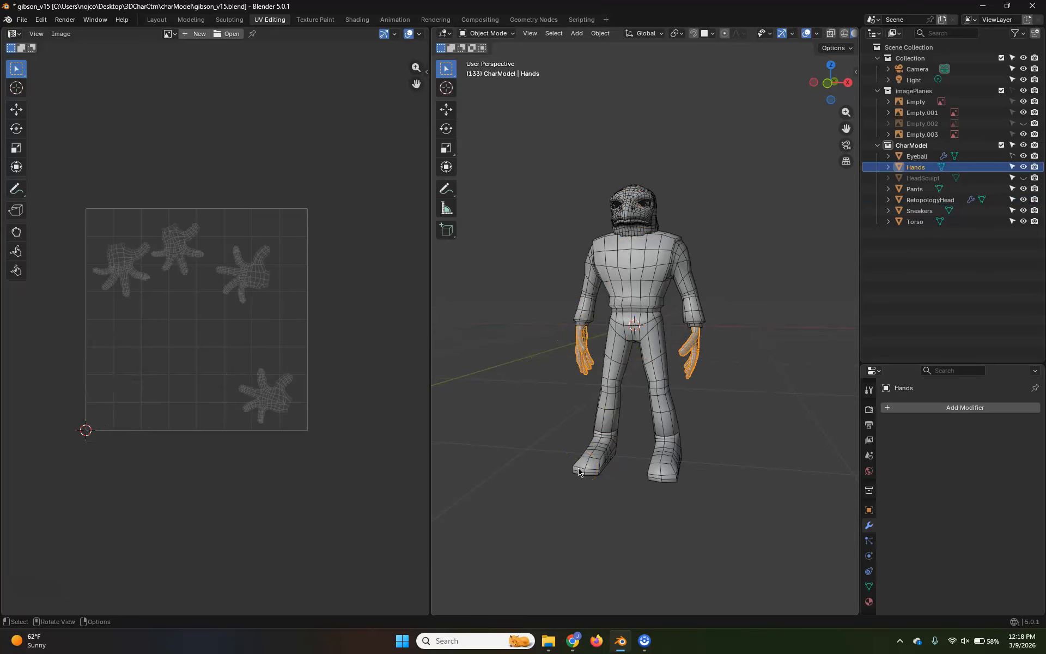